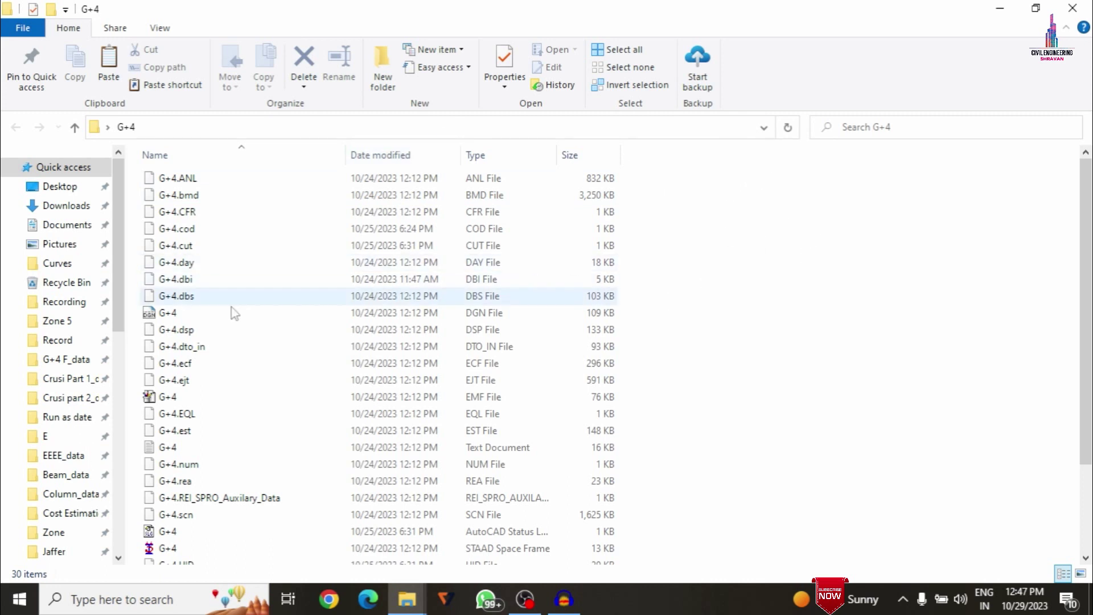
Step: Open the G+4 STAAD Space Frame file from the G+4 folder in STAAD.Pro
double_click(166, 548)
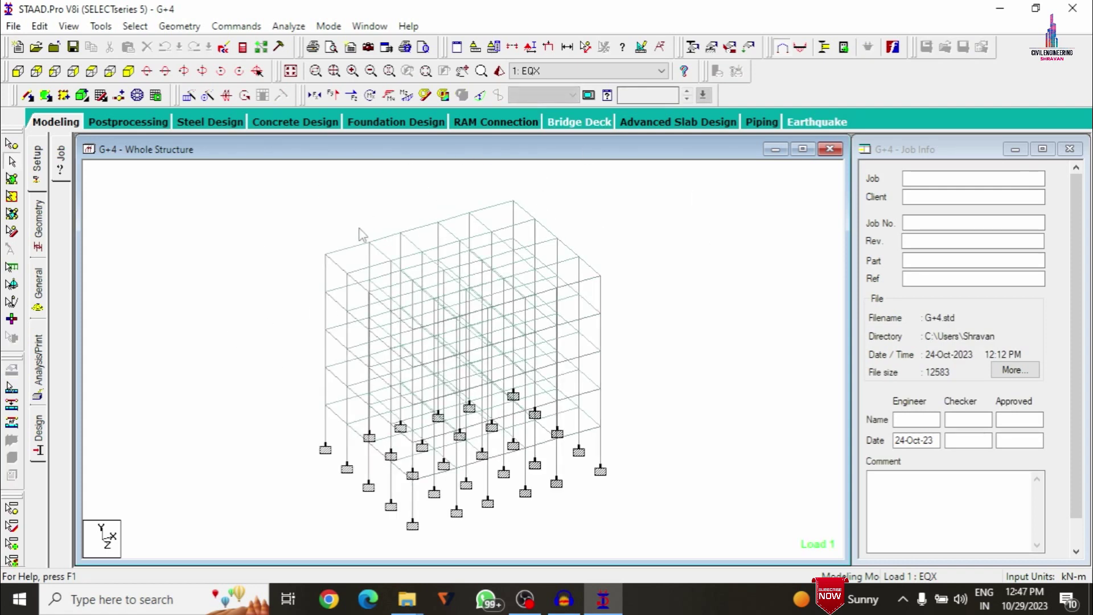
Step: Dimension the frame as 15 m by 12 m in plan and 15 m tall, then show the section properties
click(598, 278)
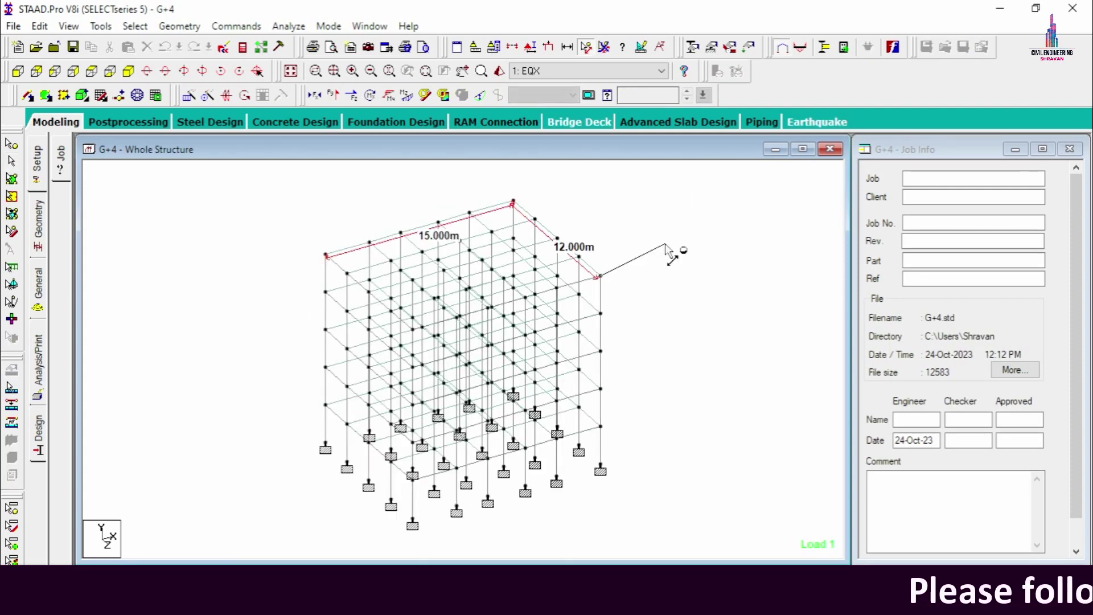
click(601, 465)
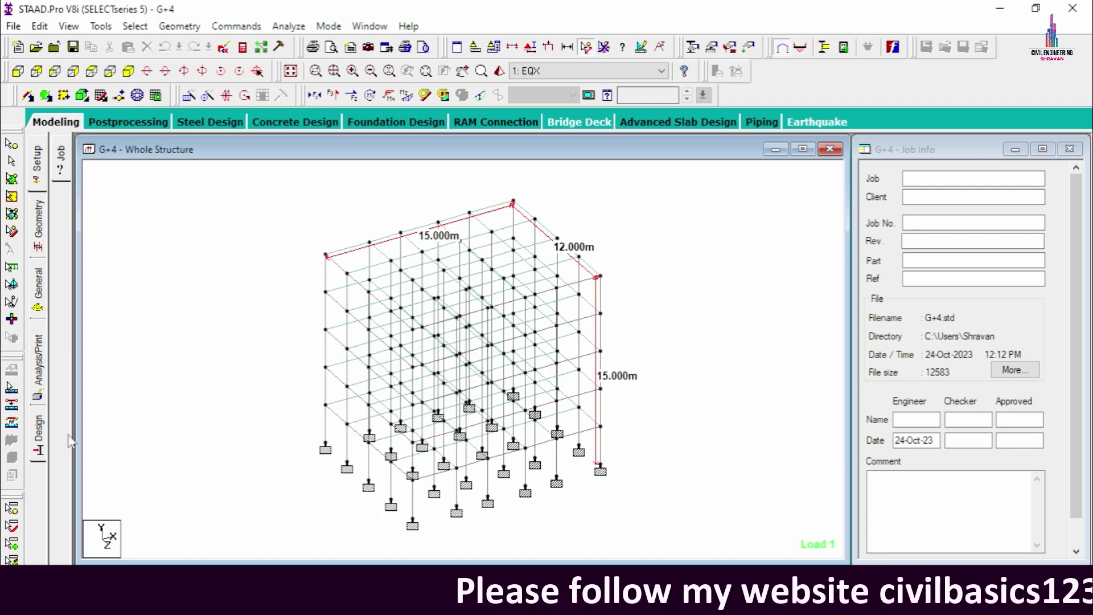
click(33, 300)
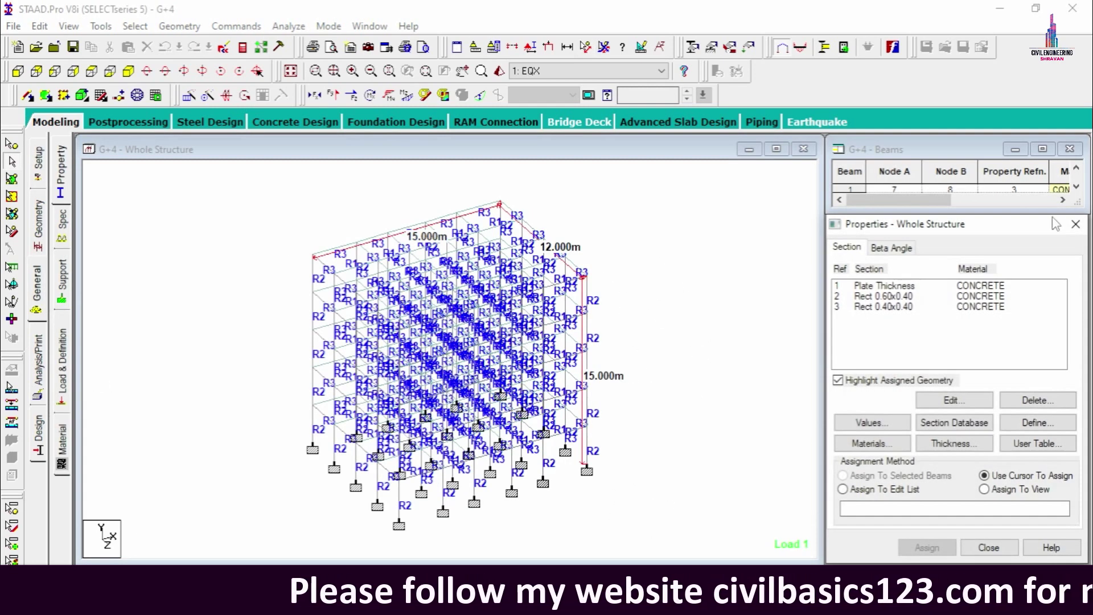
Step: Check the 0.15 m slab thickness, the 0.60x0.40 columns and the 0.40x0.40 beams
click(910, 285)
click(929, 402)
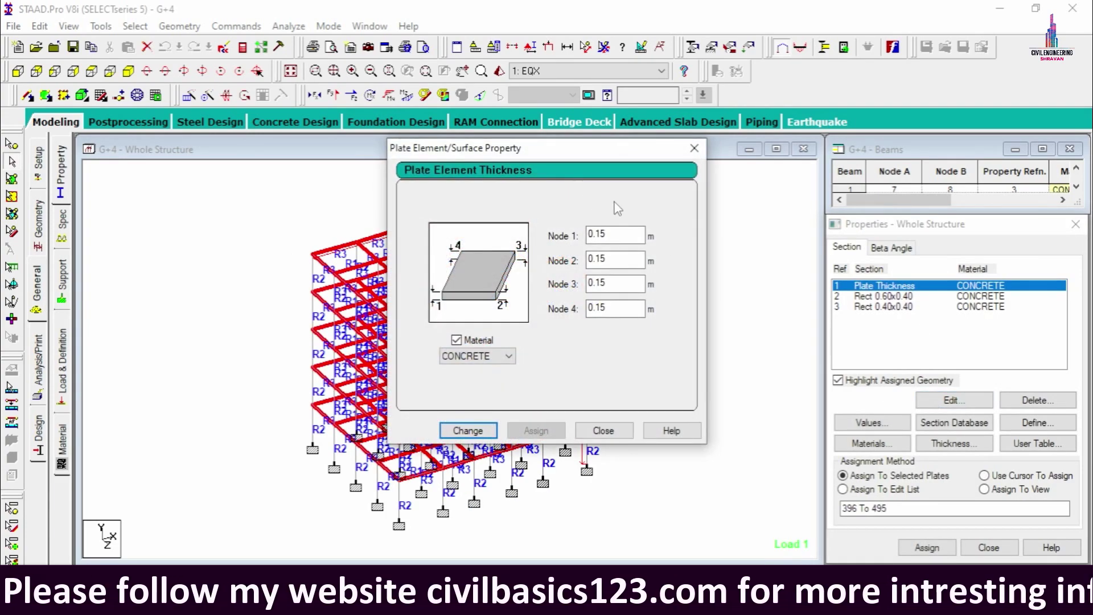
click(694, 148)
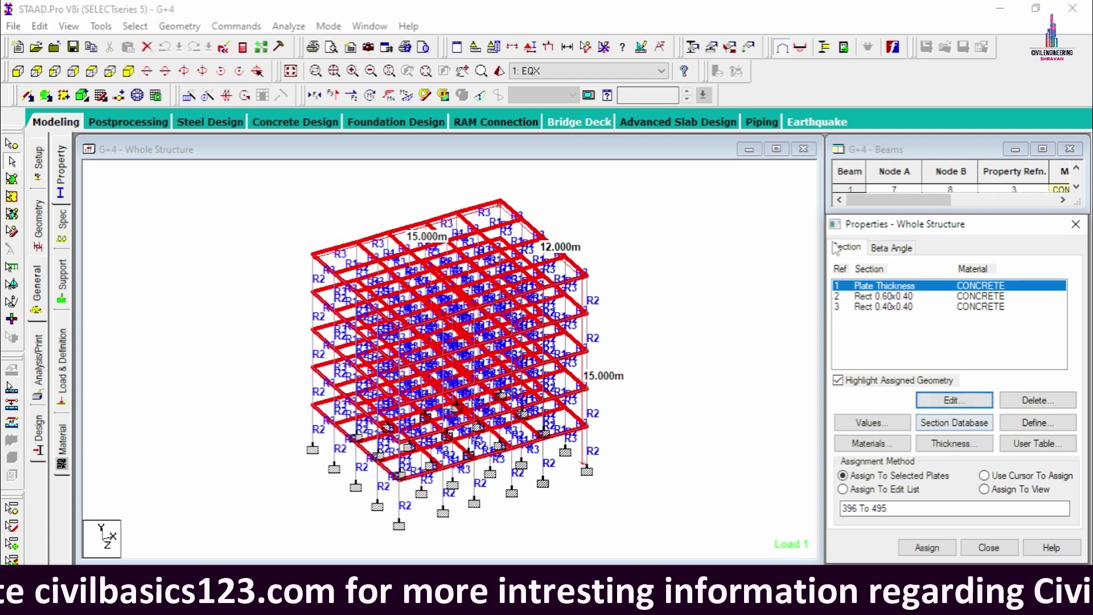
click(879, 296)
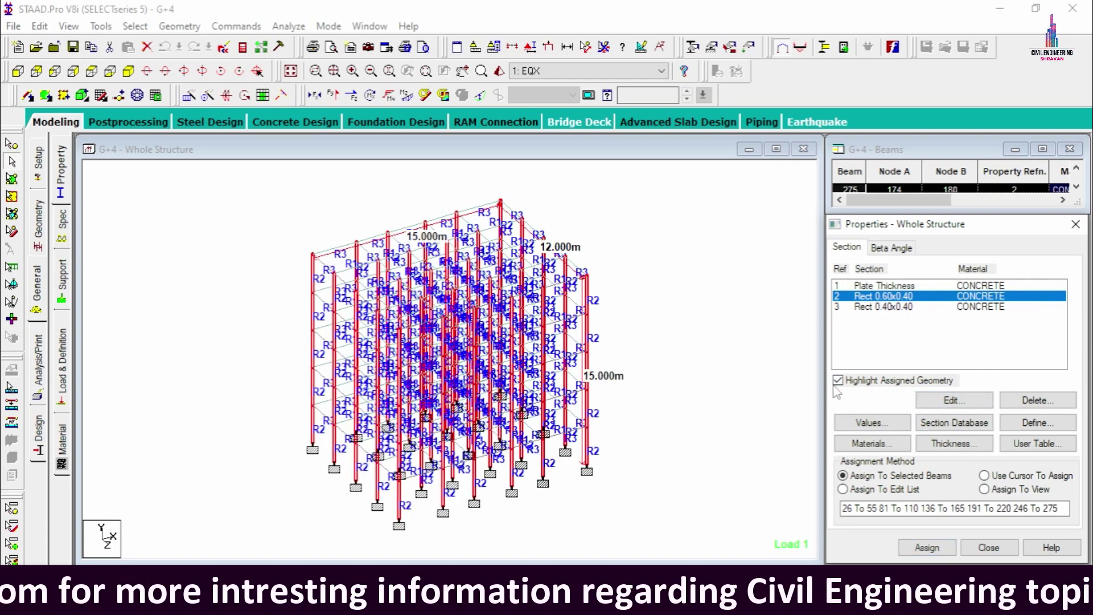
click(914, 307)
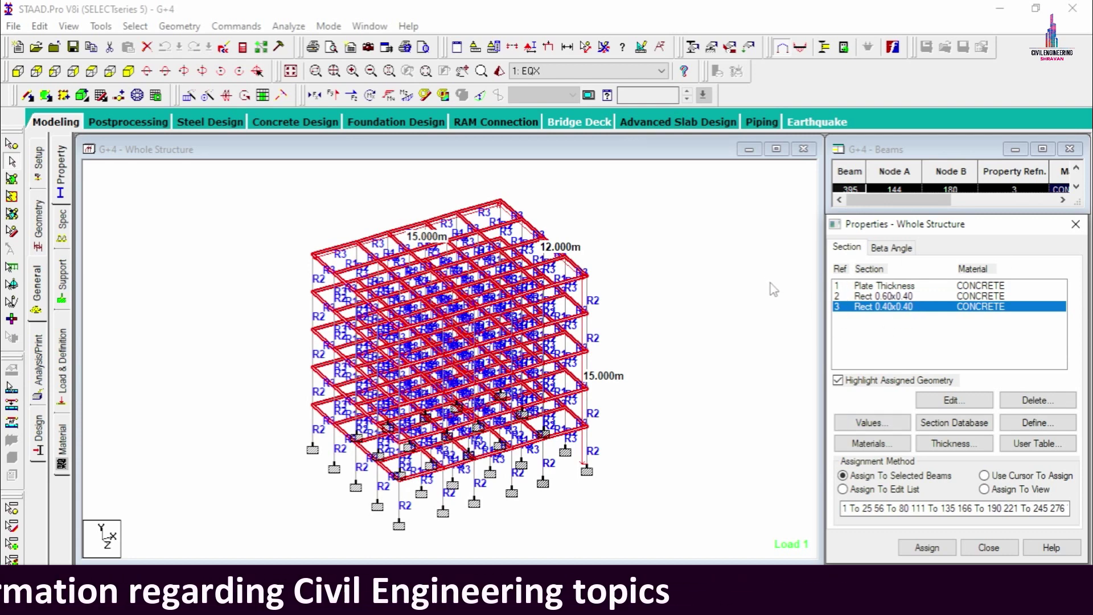
click(691, 267)
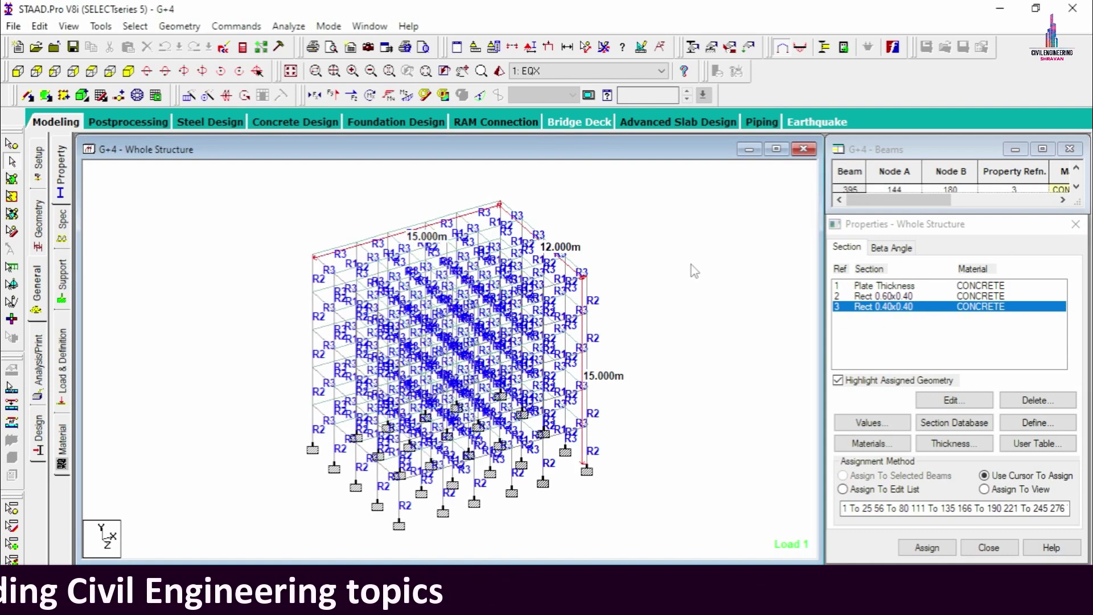
Step: Resave the G+4 model, confirming the save prompt, and close STAAD.Pro
key(ctrl+s)
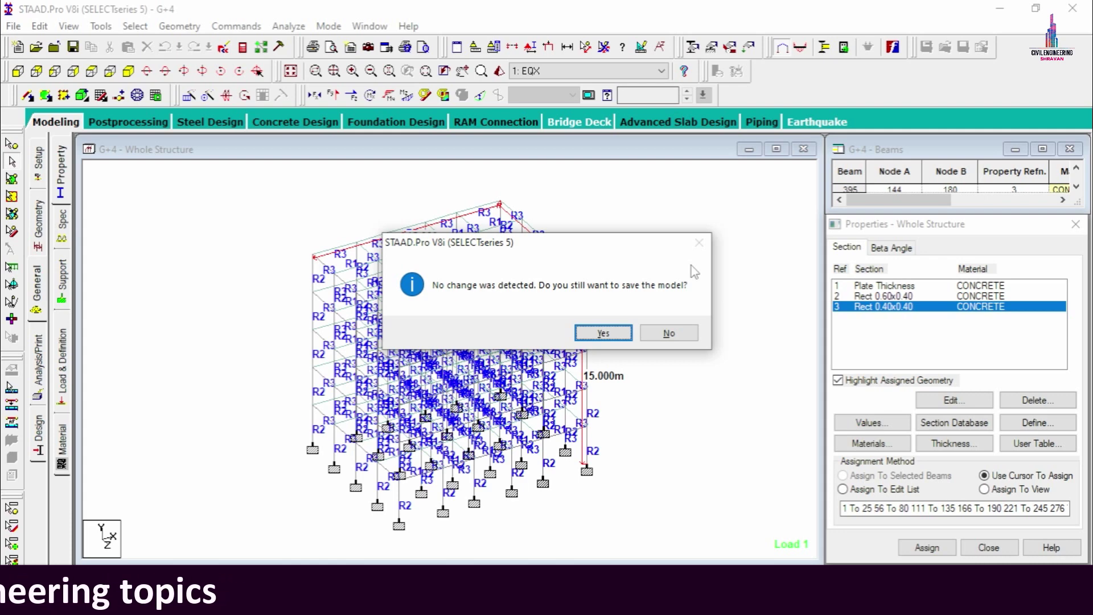
key(Return)
key(Return)
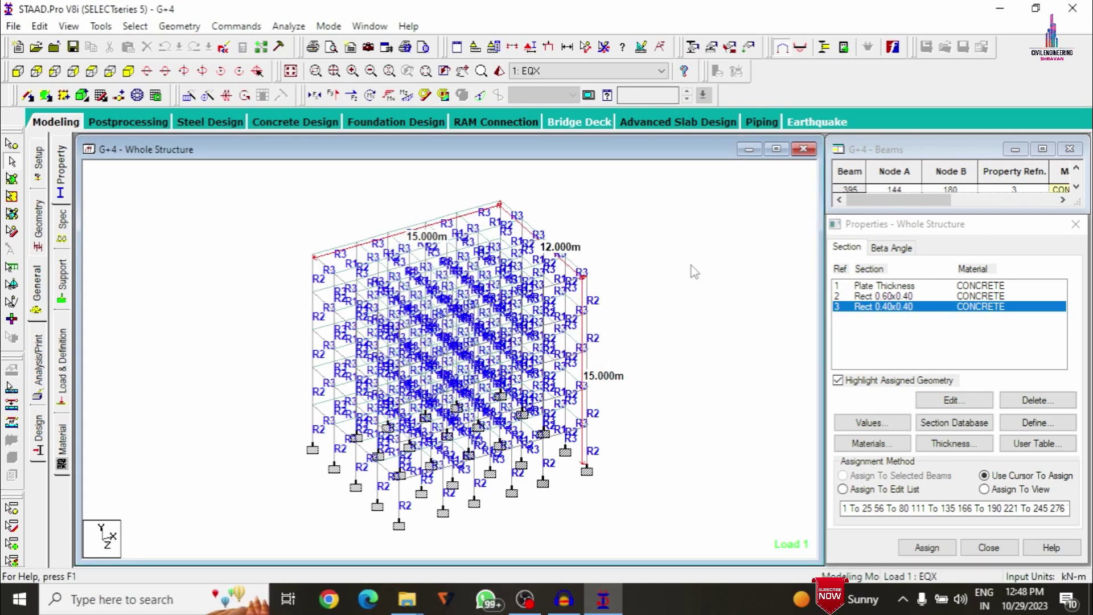
click(1073, 8)
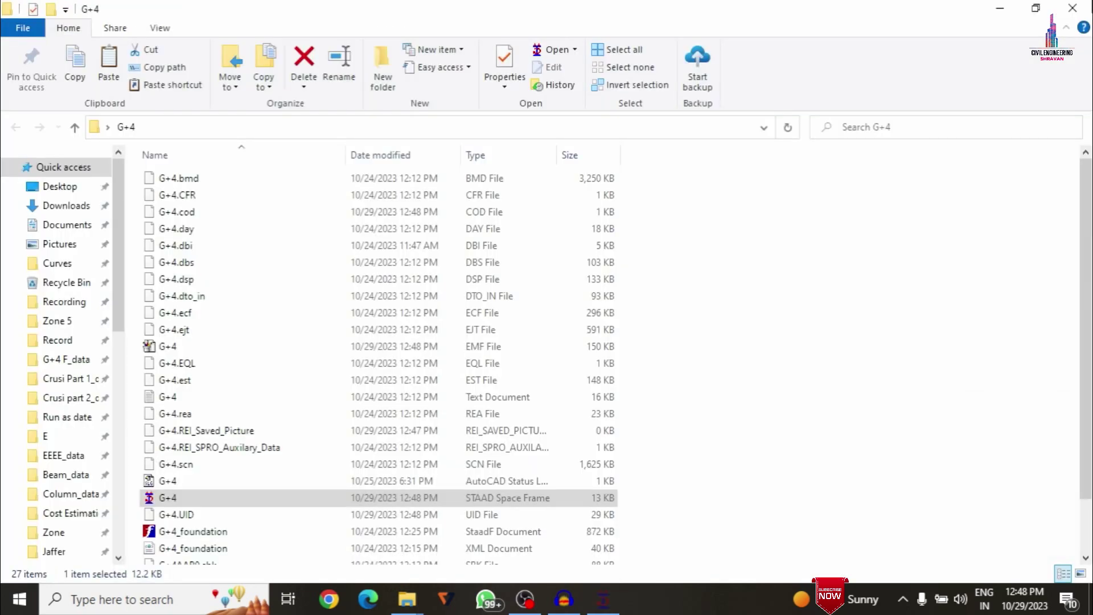
Step: Close the G+4 folder window and refresh the desktop
click(1073, 8)
right_click(574, 267)
click(596, 320)
Step: Search Windows for 'etabs' and launch ETABS 18
click(207, 608)
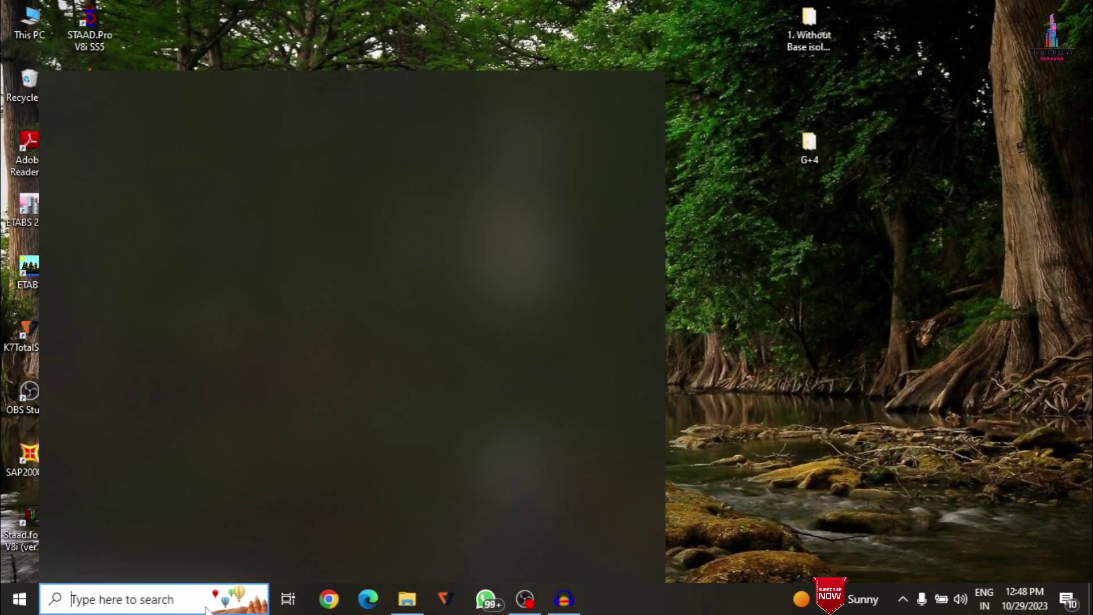
text(etabs)
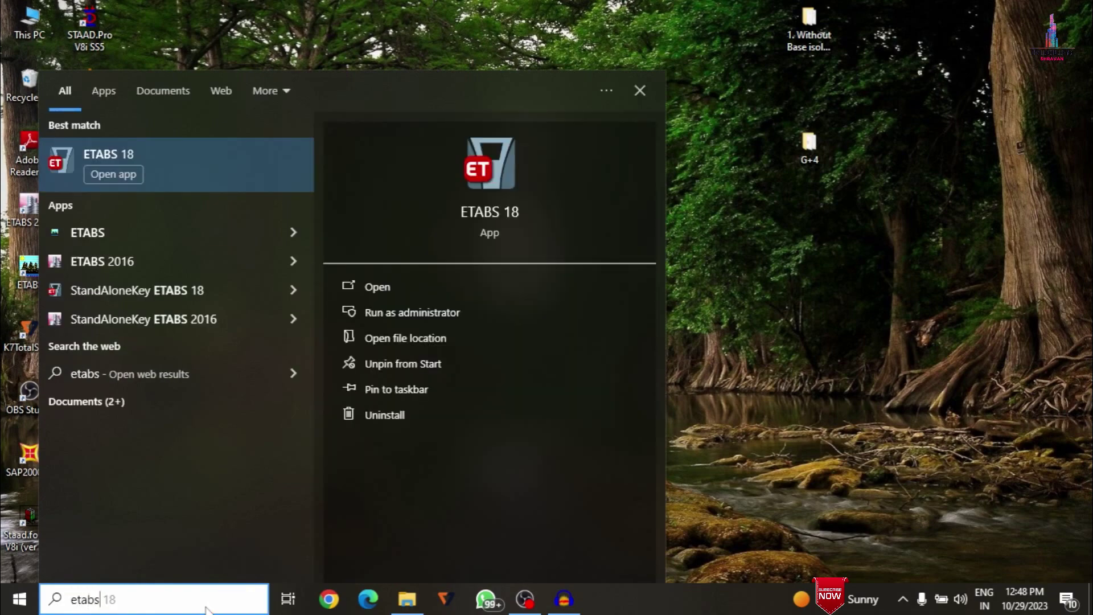
key(Return)
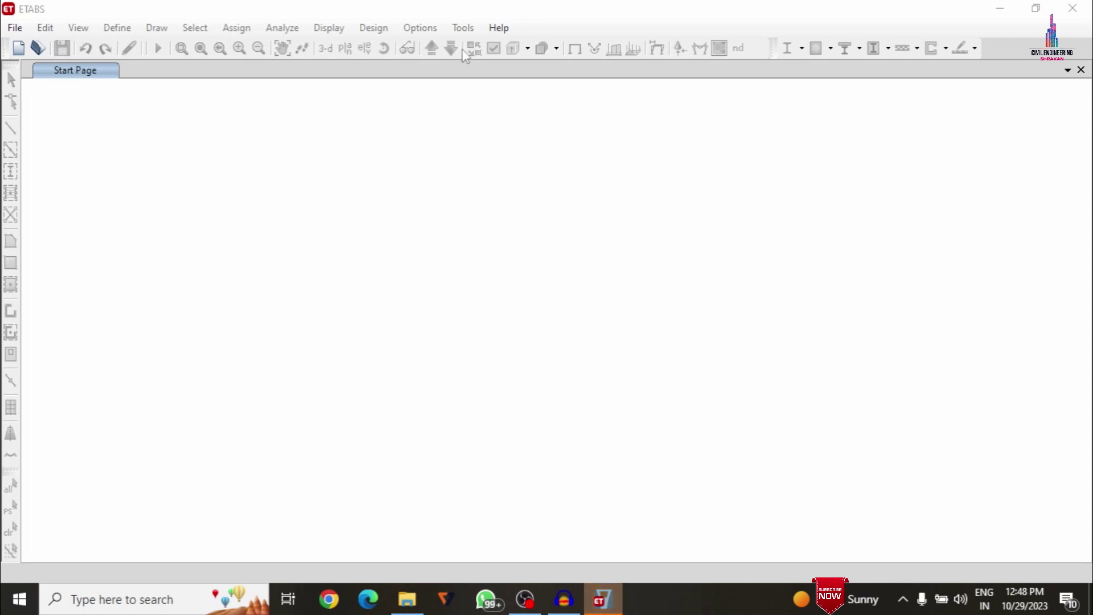
Step: Start a new model with built-in Metric SI units and the Indian steel database, skipping Quick Templates
click(15, 31)
click(56, 50)
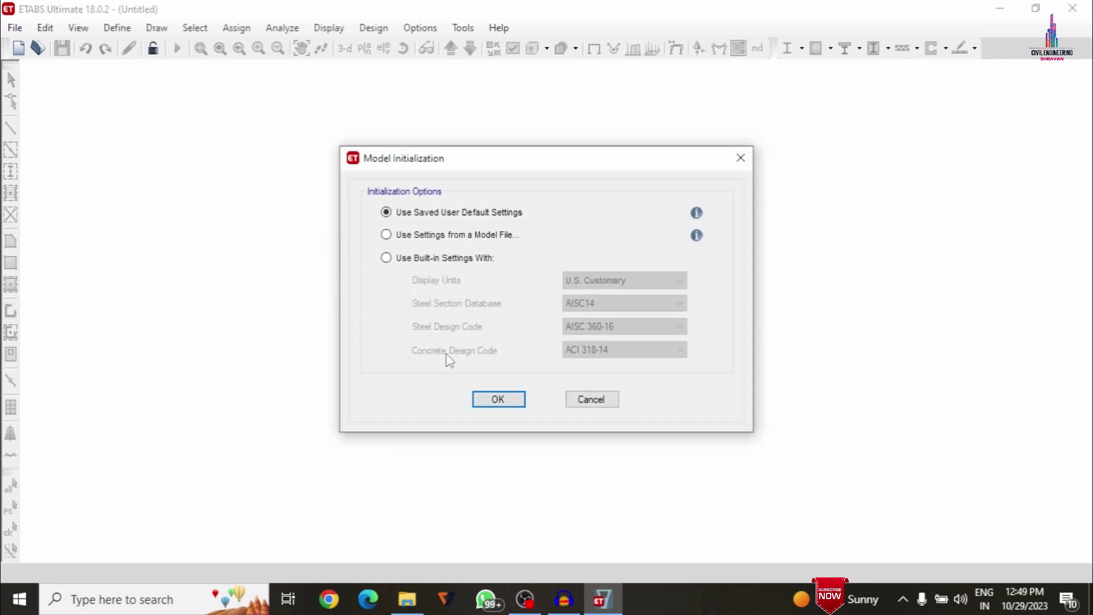
click(405, 259)
click(612, 282)
click(582, 307)
click(626, 303)
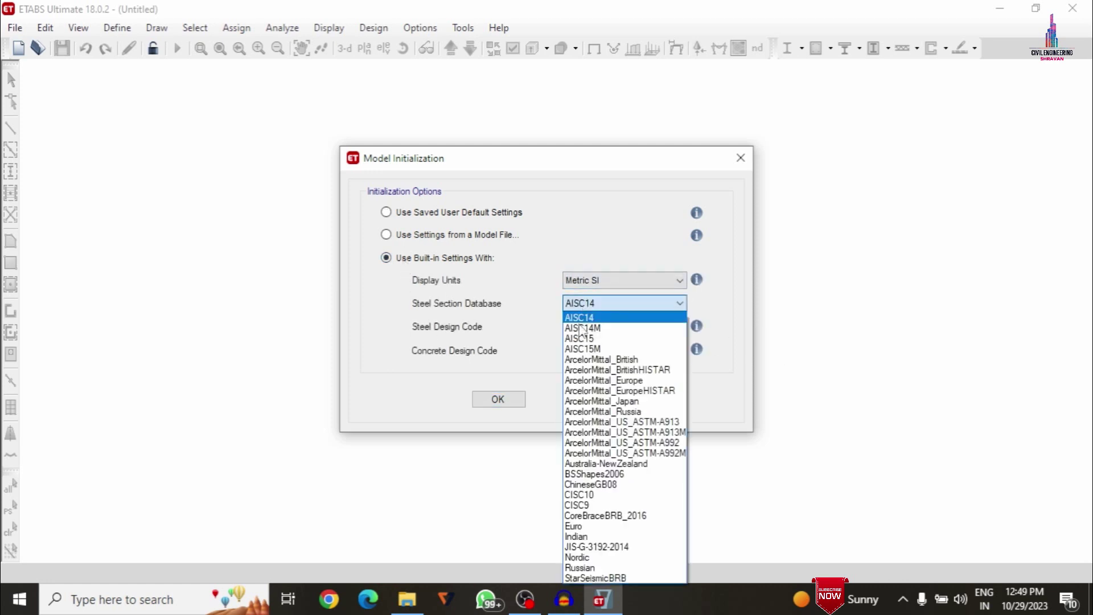
click(584, 537)
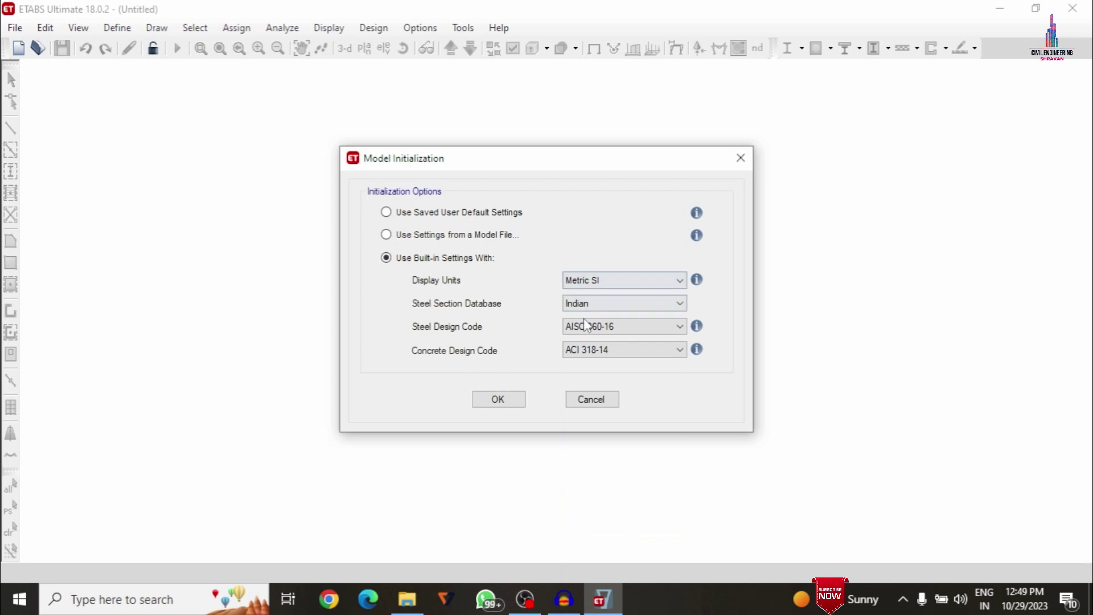
click(490, 399)
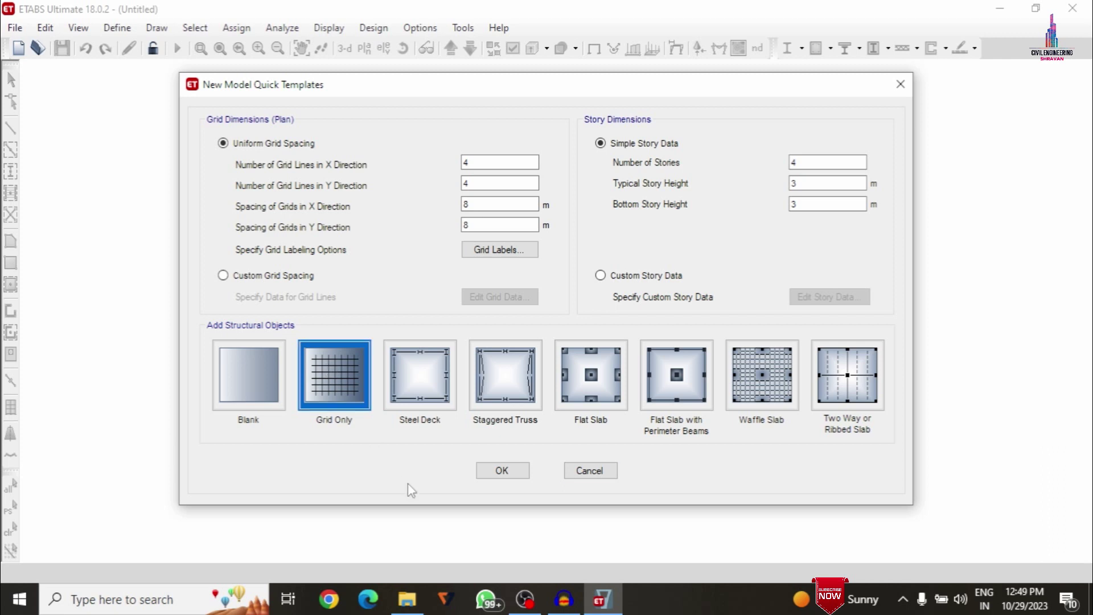
click(589, 470)
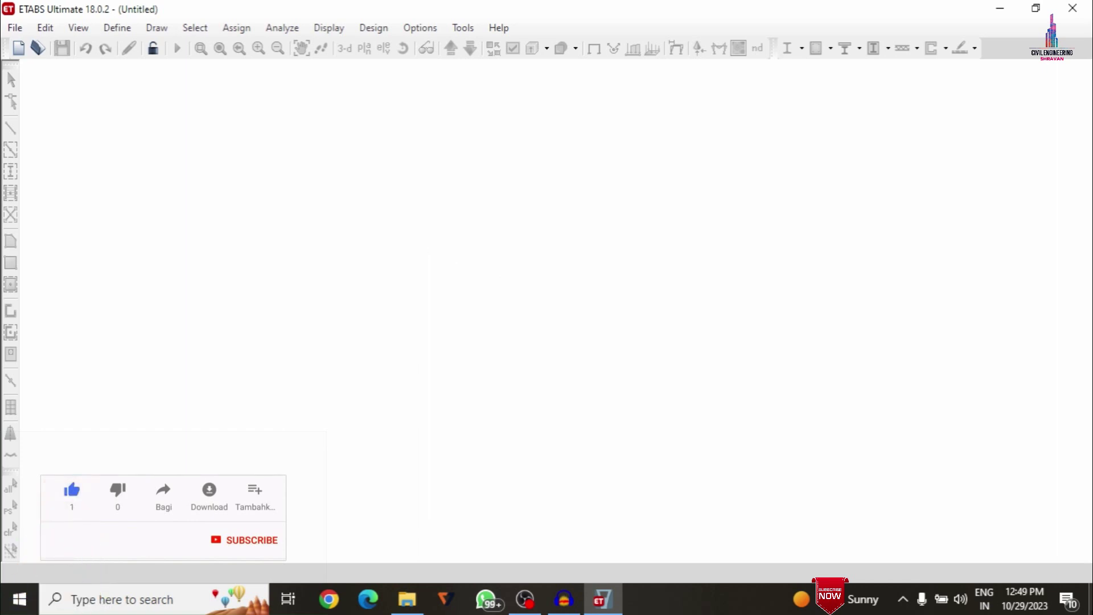
Step: Look through the File menu's Import submenu, then close the menu
click(13, 30)
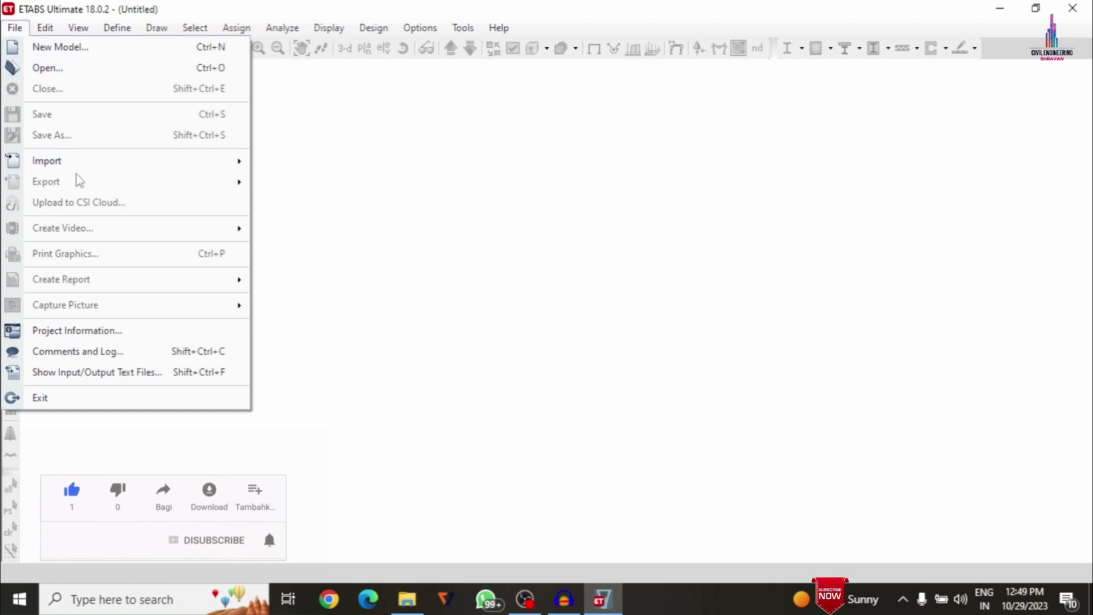
mouse_move(75, 169)
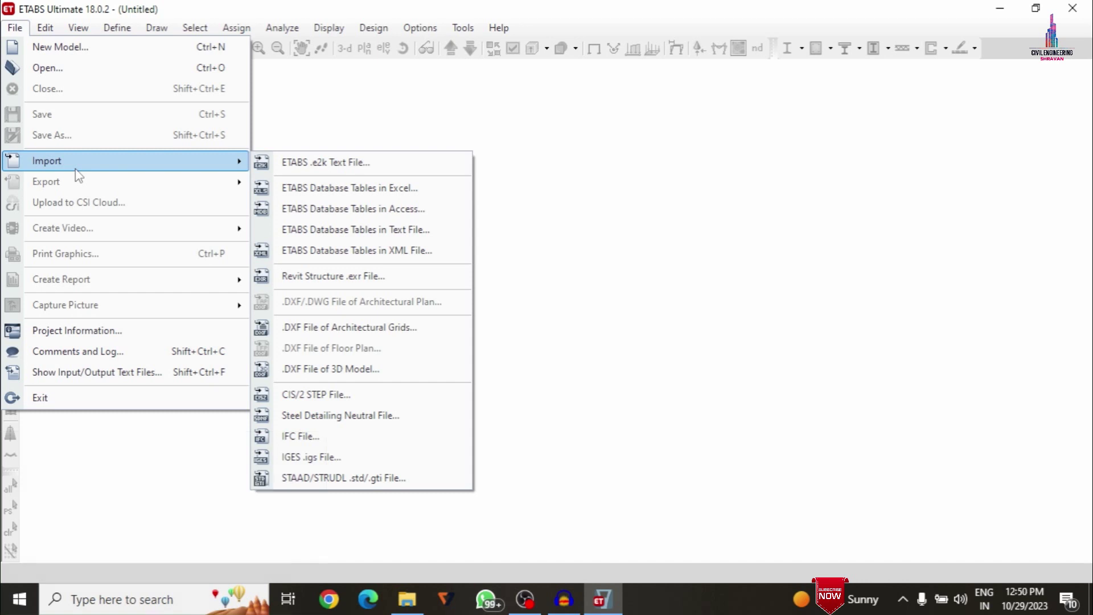
key(Right)
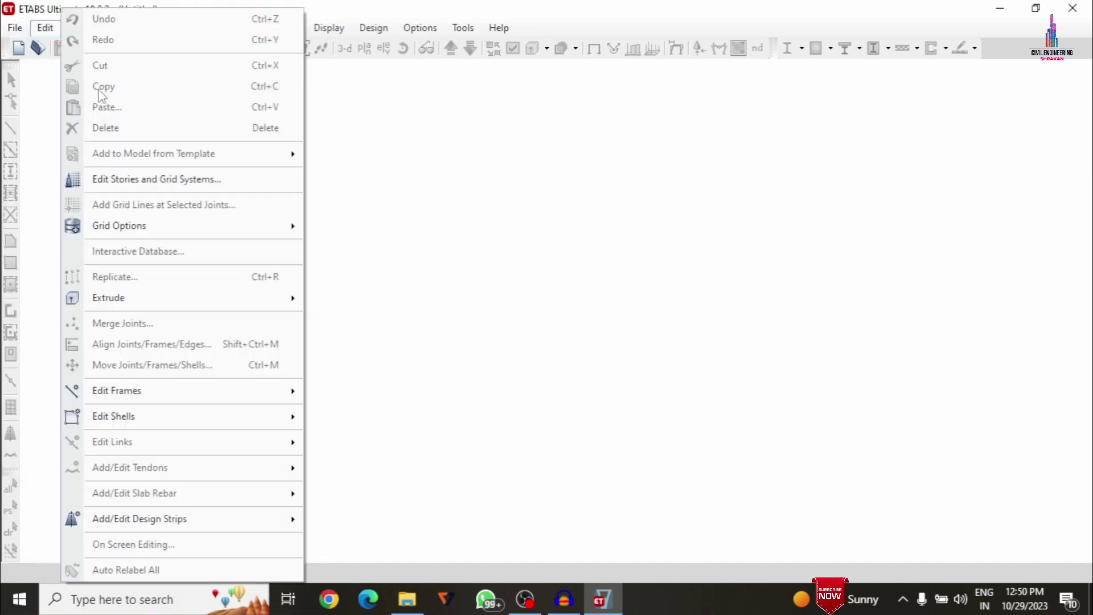
click(41, 32)
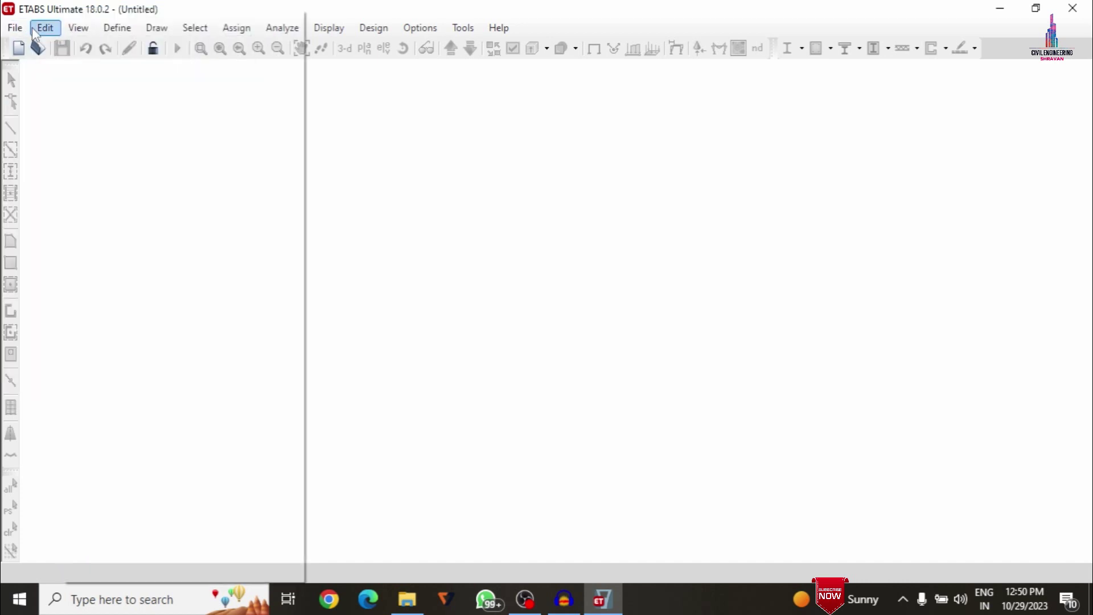
Step: Reopen File > Import and step through the formats to STAAD/STRUDL .std/.gti File
click(15, 28)
mouse_move(41, 171)
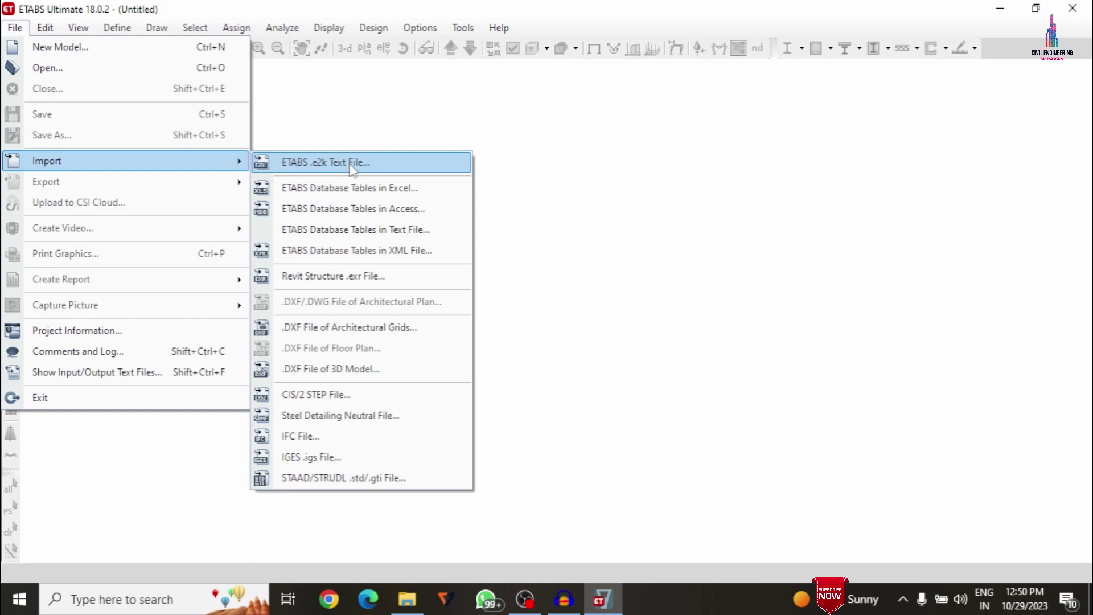
key(Down)
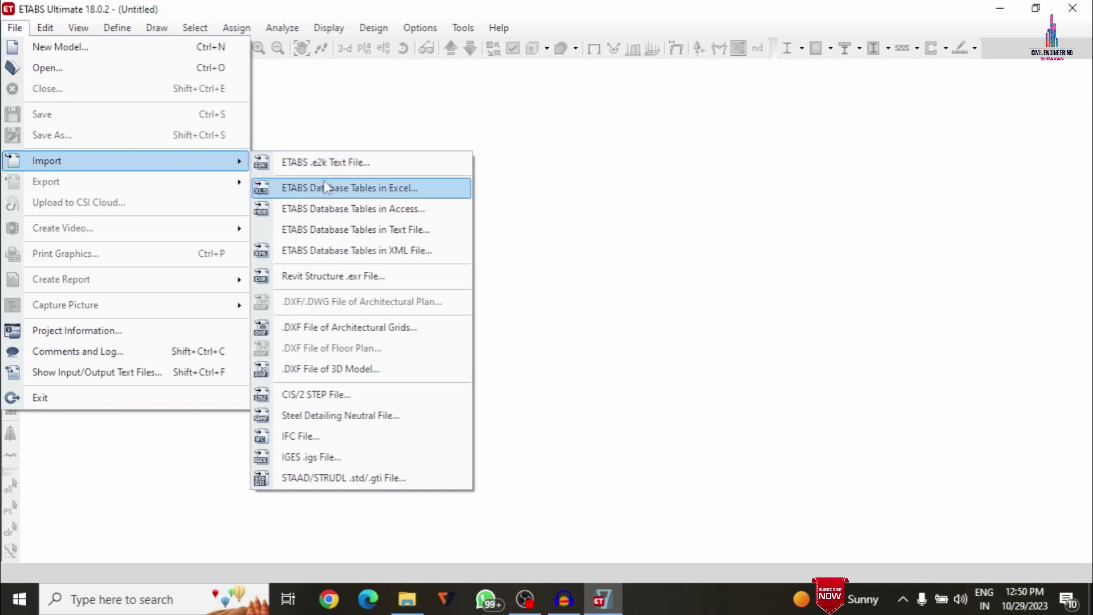
key(Down)
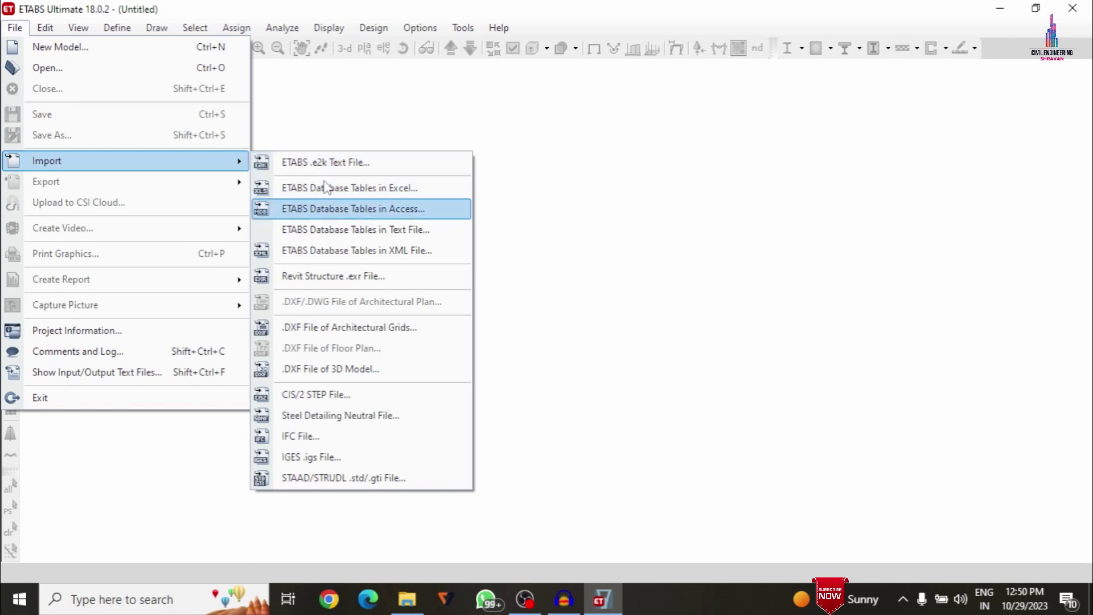
key(Down)
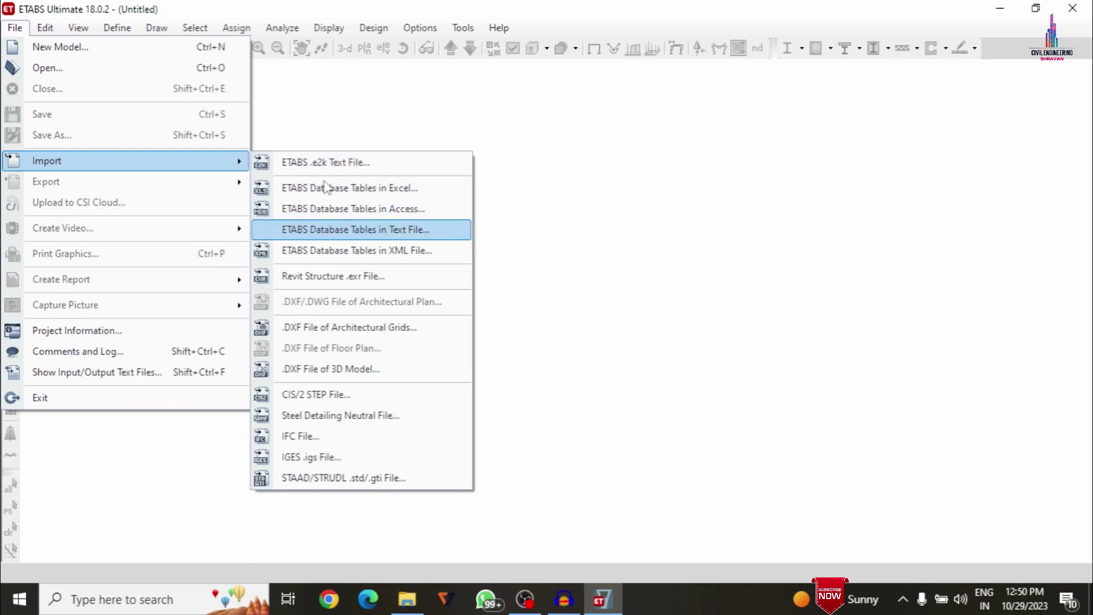
key(Down)
key(Down)
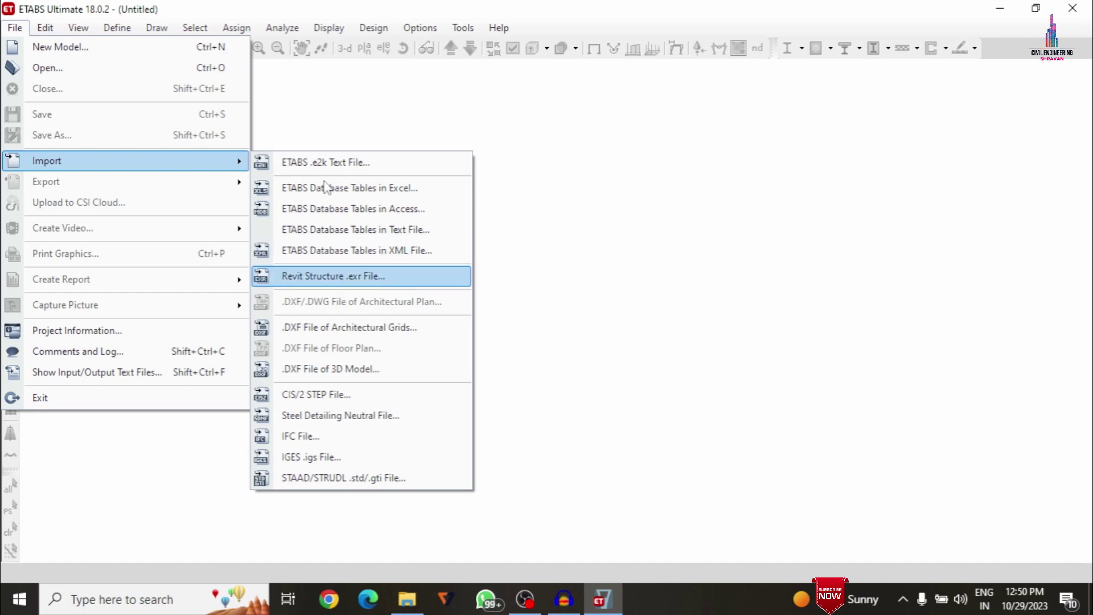
key(Down)
key(Down)
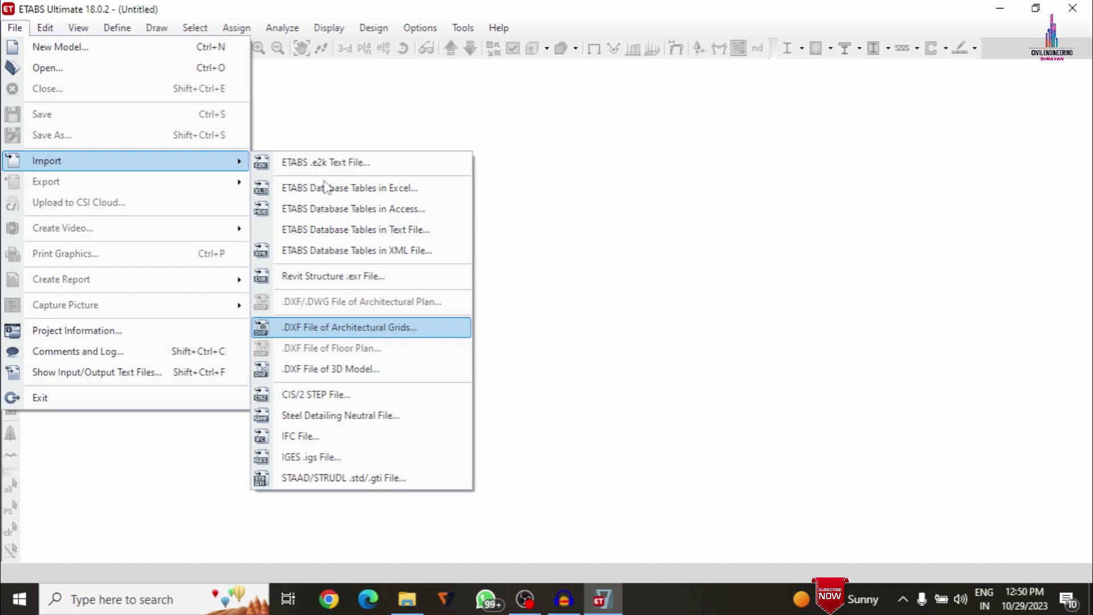
key(Down)
key(Down)
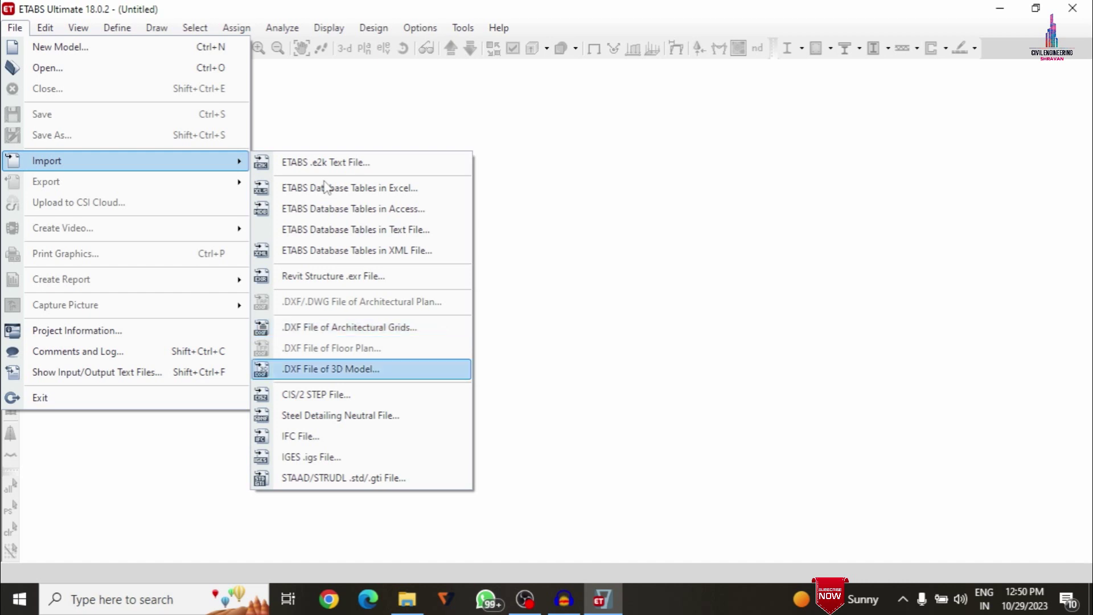
key(Down)
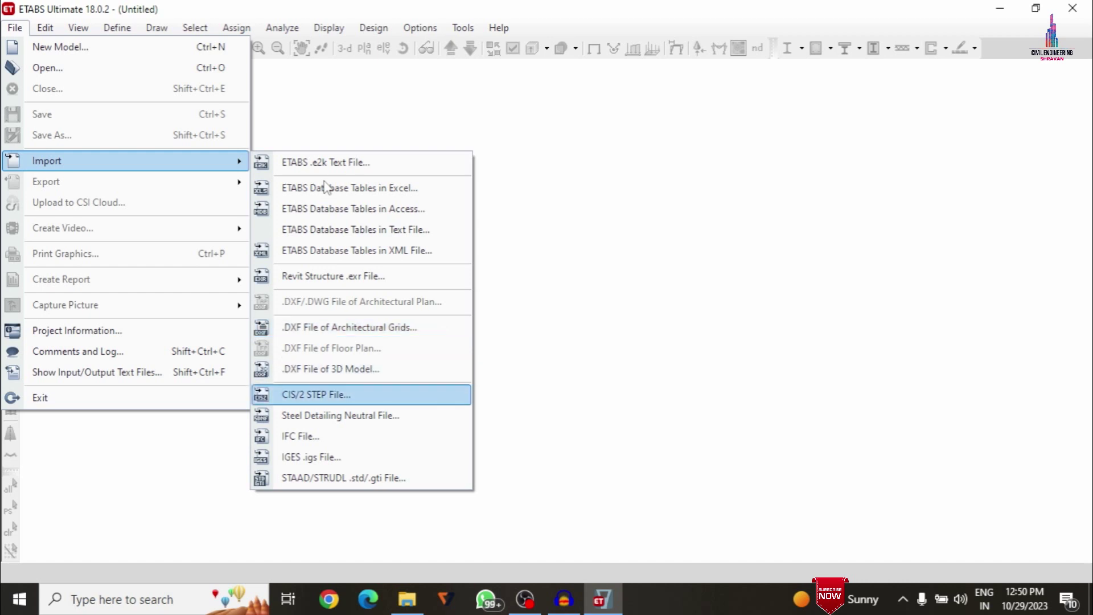
key(Down)
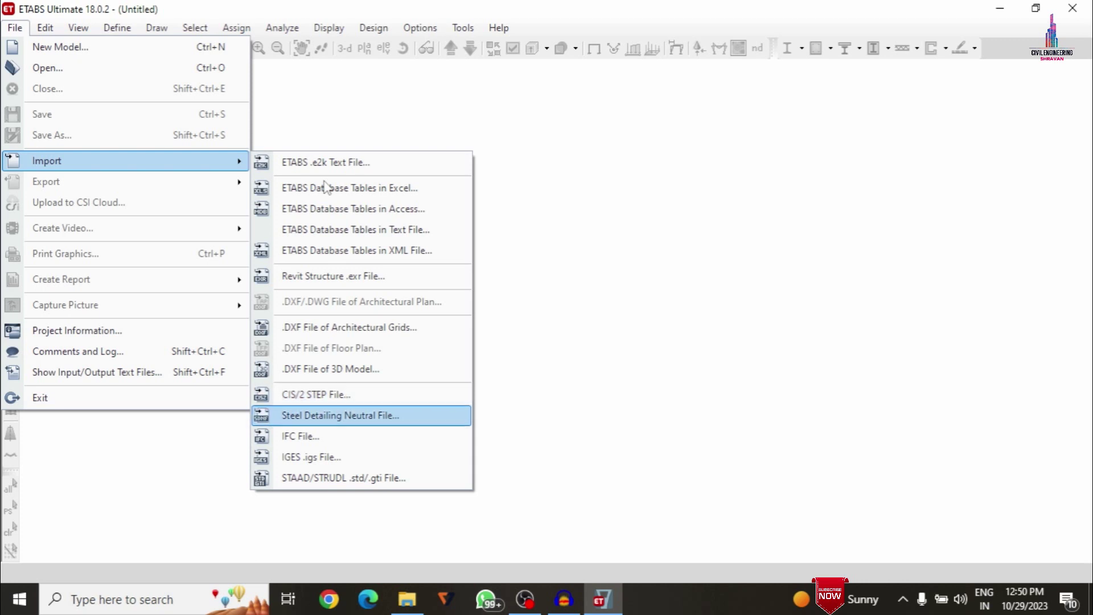
key(Down)
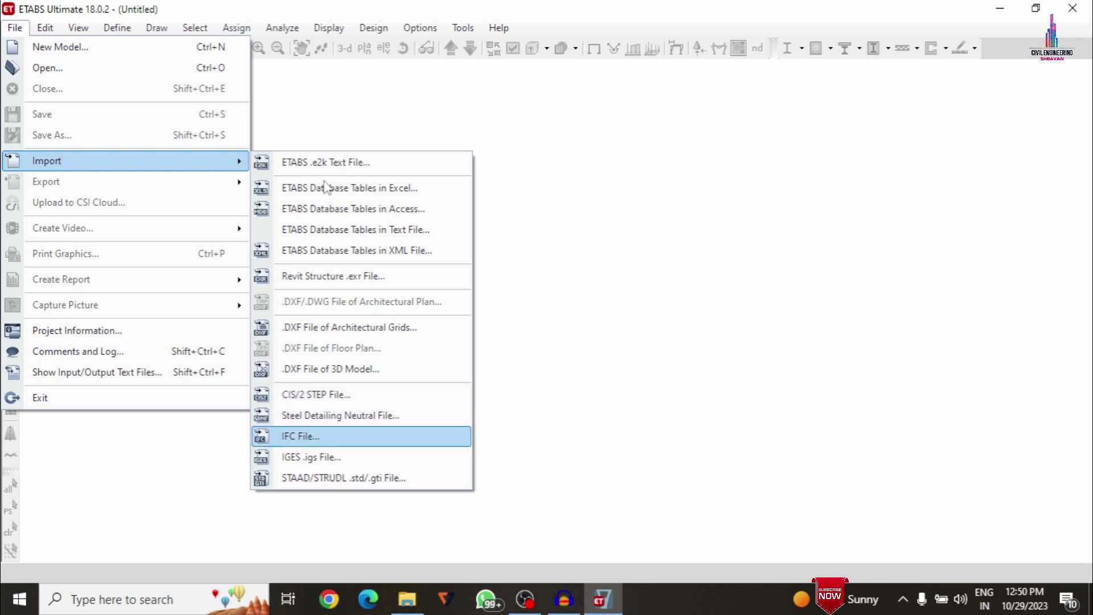
key(Down)
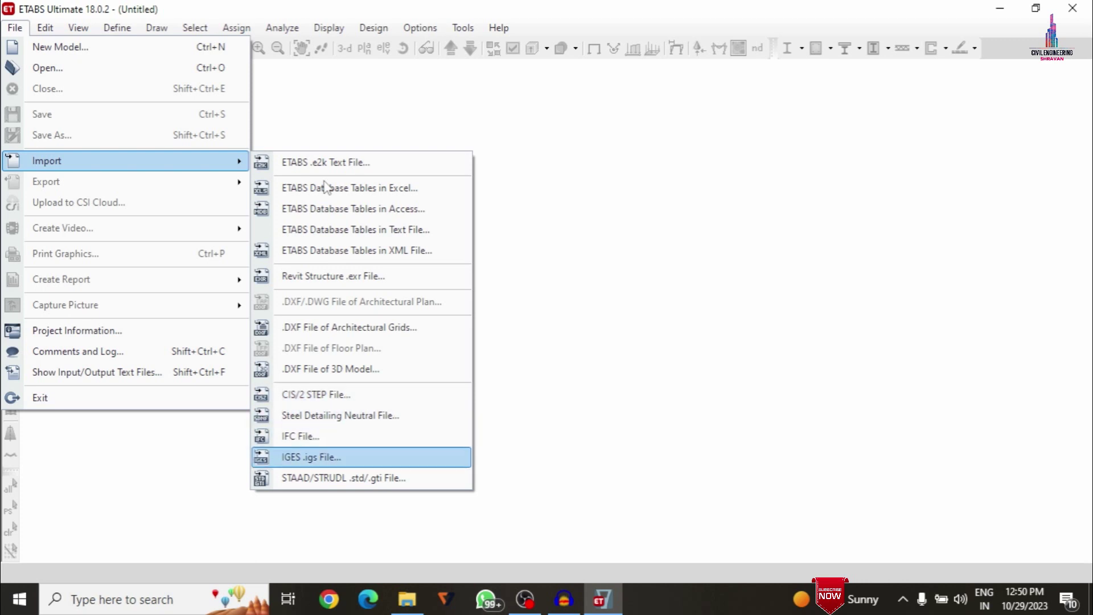
key(Down)
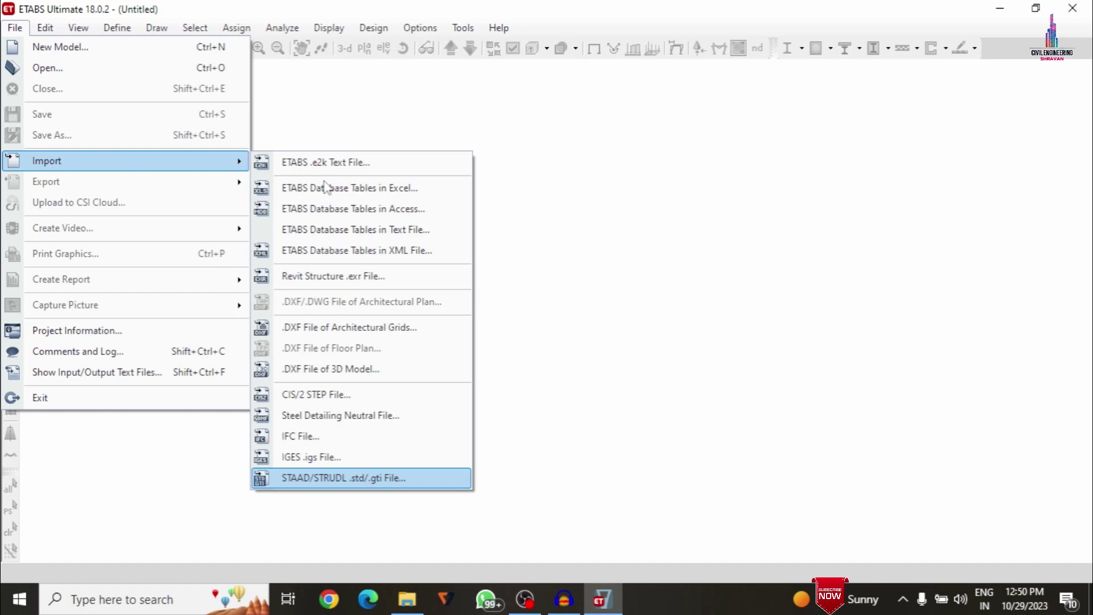
key(Up)
key(Up)
key(Up)
key(Up)
key(Up)
key(Up)
key(Up)
key(Up)
key(Up)
key(Up)
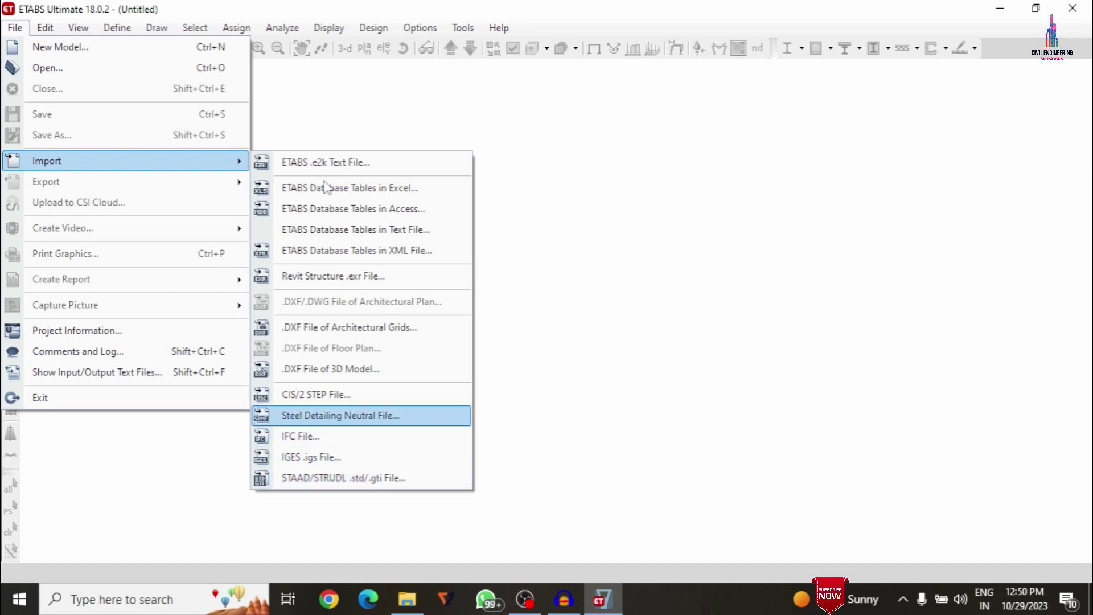
key(Up)
key(Up)
key(Up)
key(Up)
key(Up)
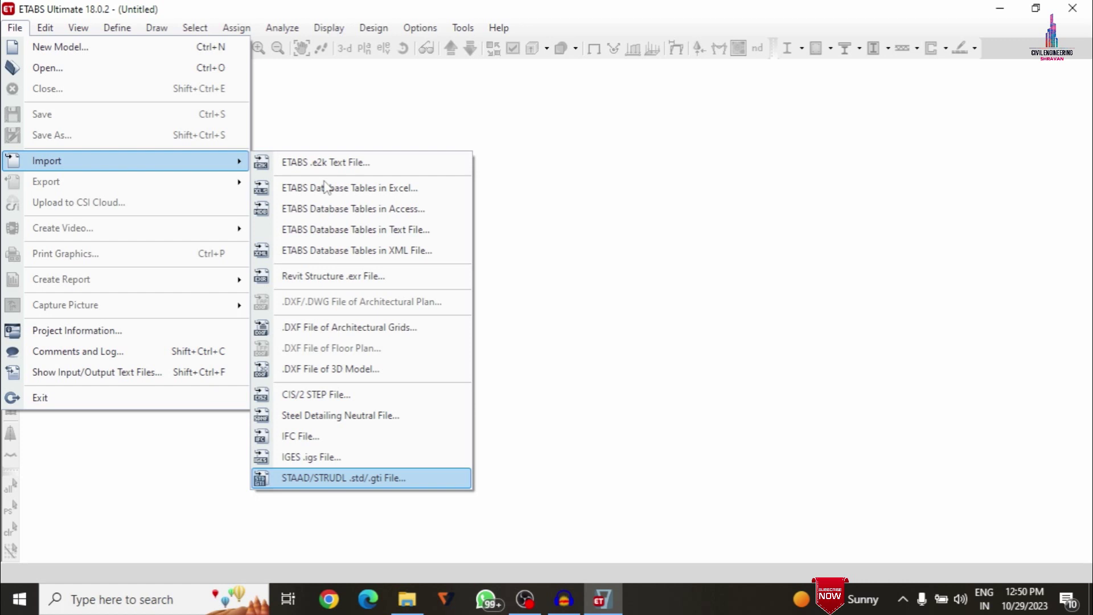
key(Escape)
key(Escape)
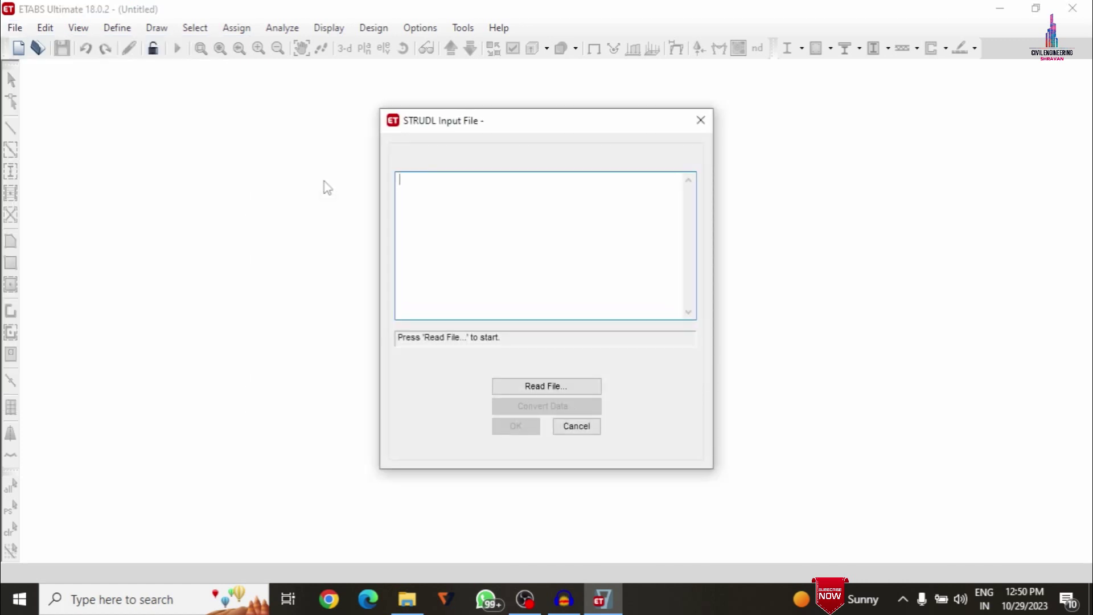
Step: Read G+4.std from Desktop > G+4 and convert it into five 3 m stories
click(561, 392)
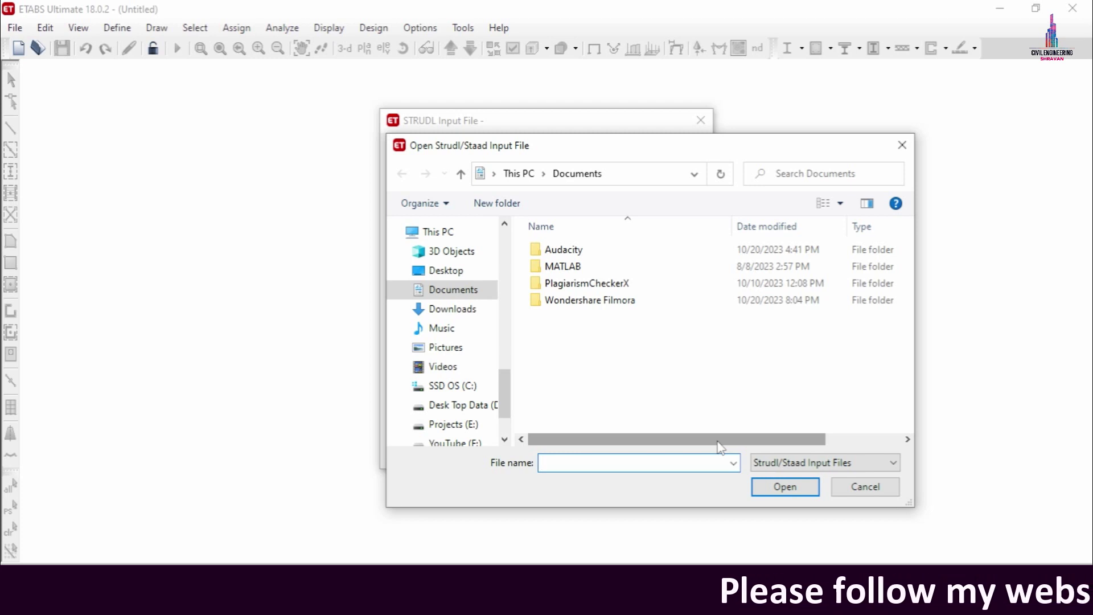
click(452, 272)
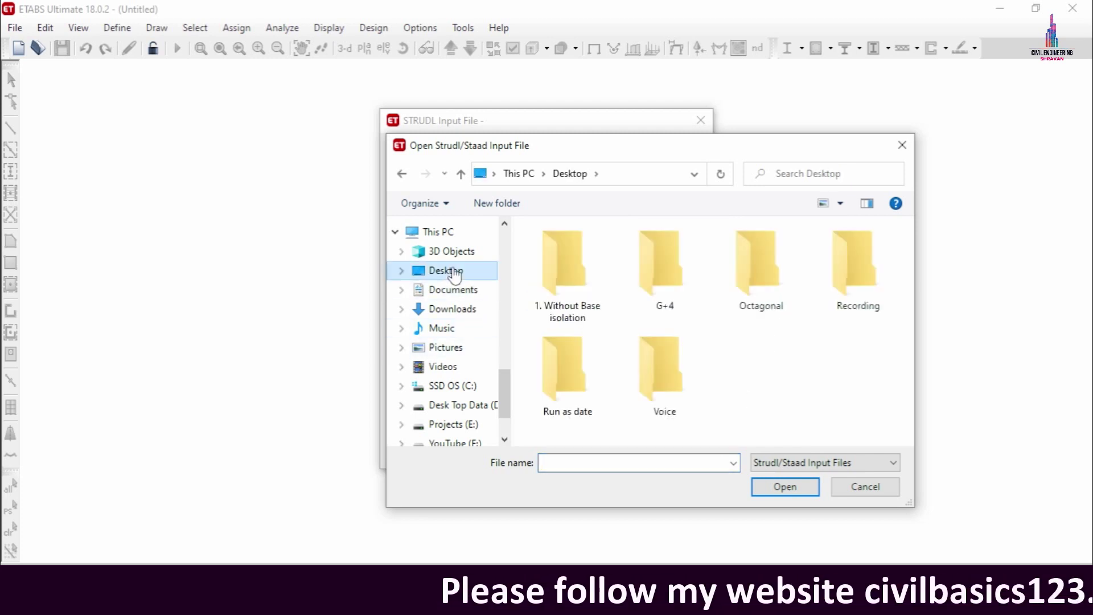
double_click(670, 268)
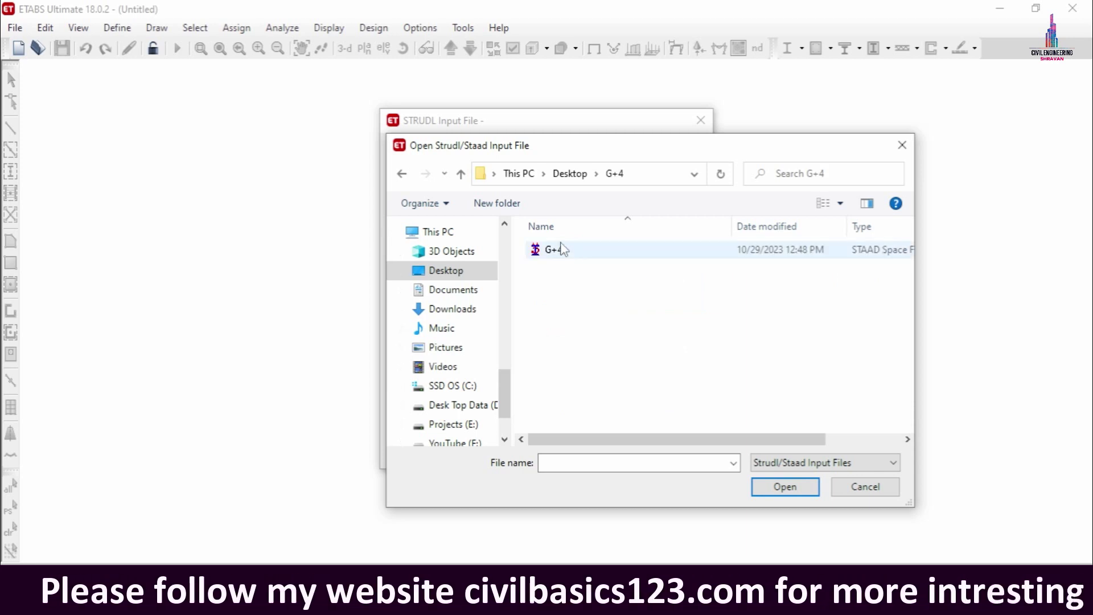
click(562, 248)
click(769, 485)
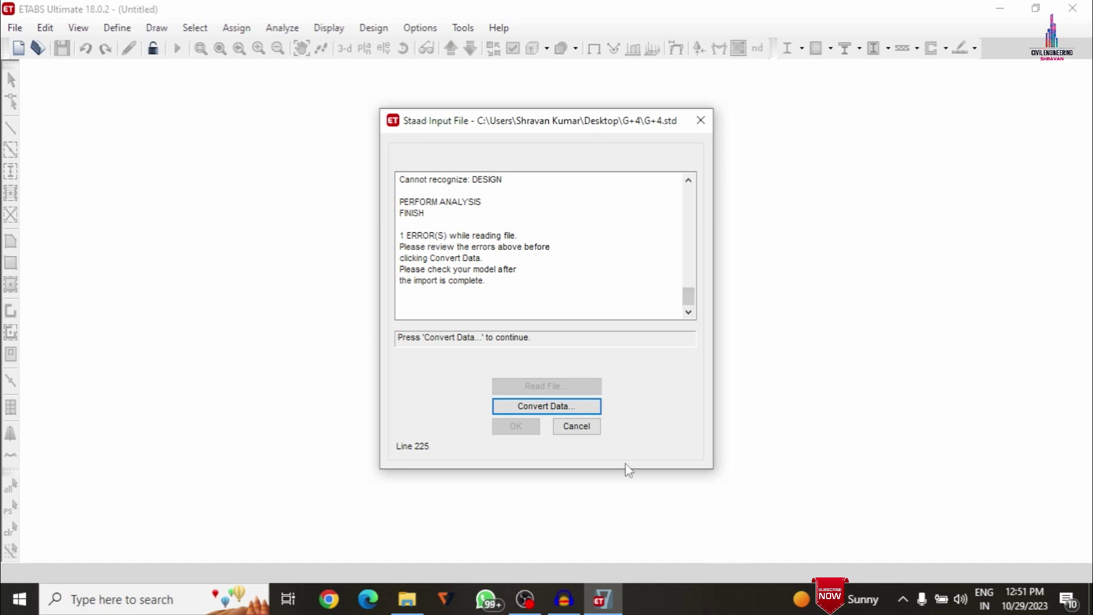
click(539, 406)
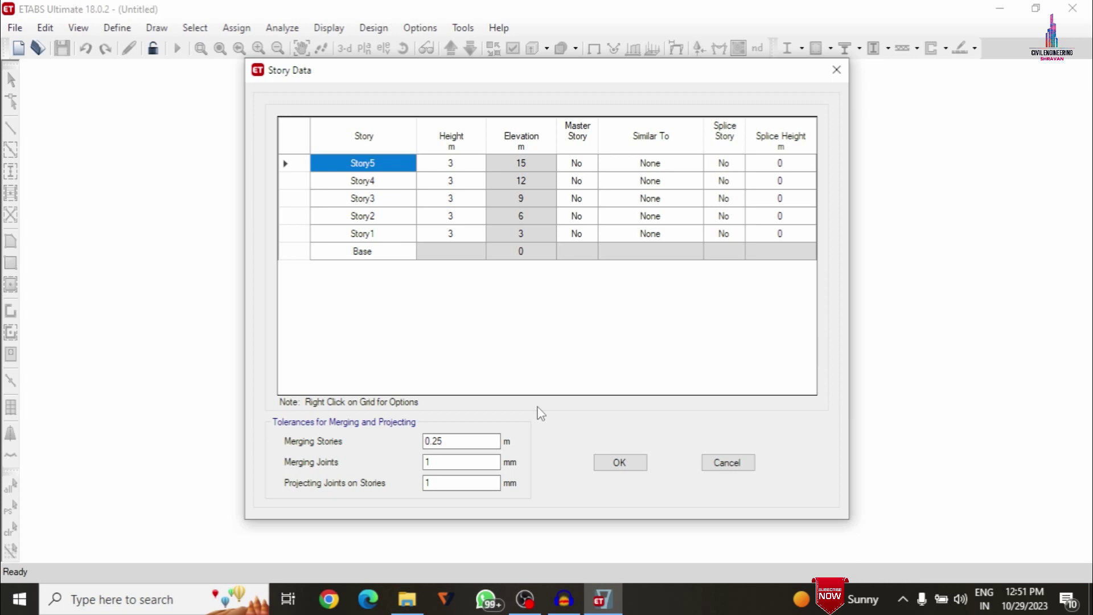
Step: Rename Story1, Story2 and Story3 to G, 1 and 2
key(Down)
key(End)
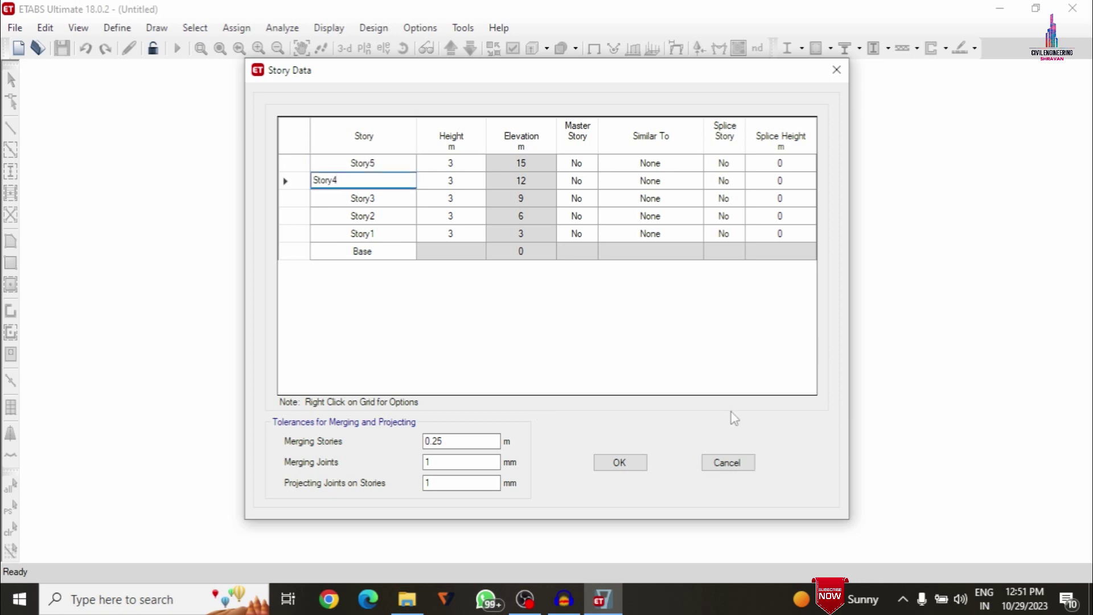
click(379, 233)
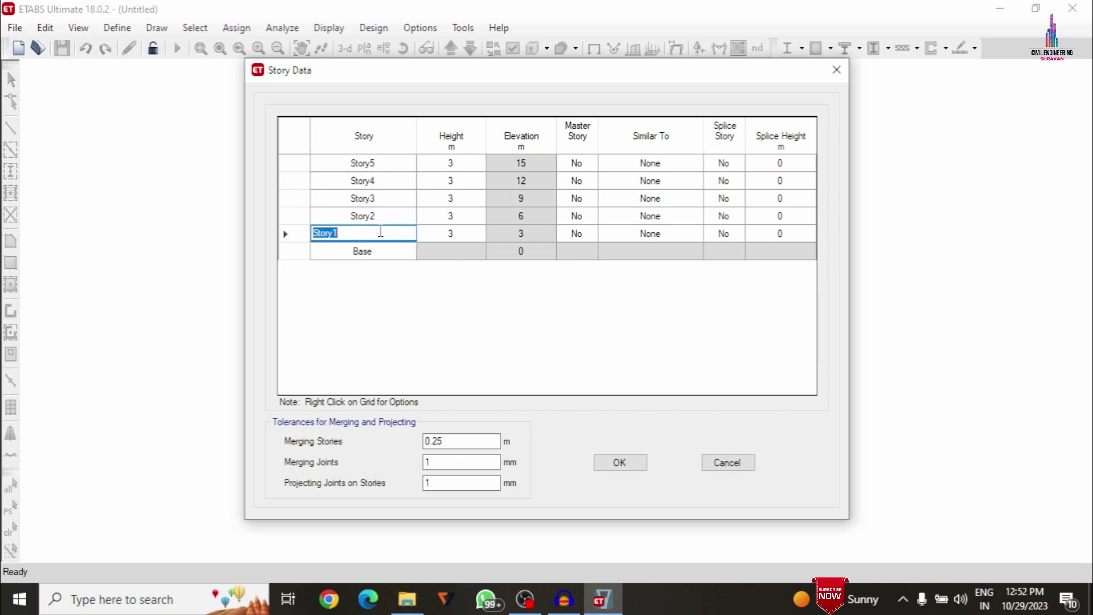
text(G)
click(380, 216)
text(1)
click(385, 197)
text(2)
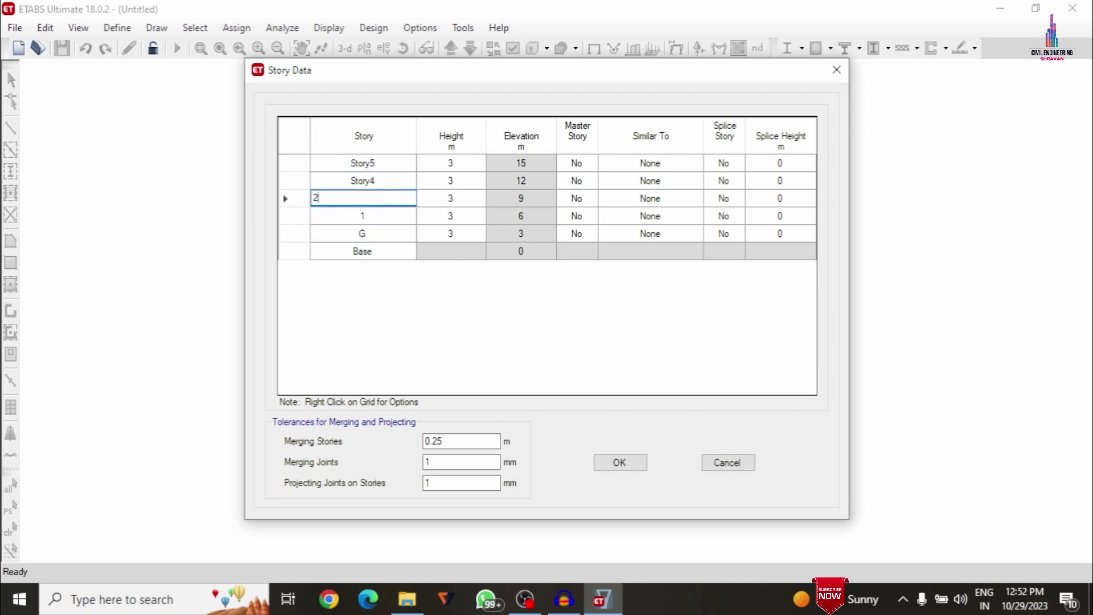
Step: Rename Story4 and Story5 to 3 and 4, then accept the storey data
click(382, 181)
text(3)
click(382, 162)
text(4)
click(387, 181)
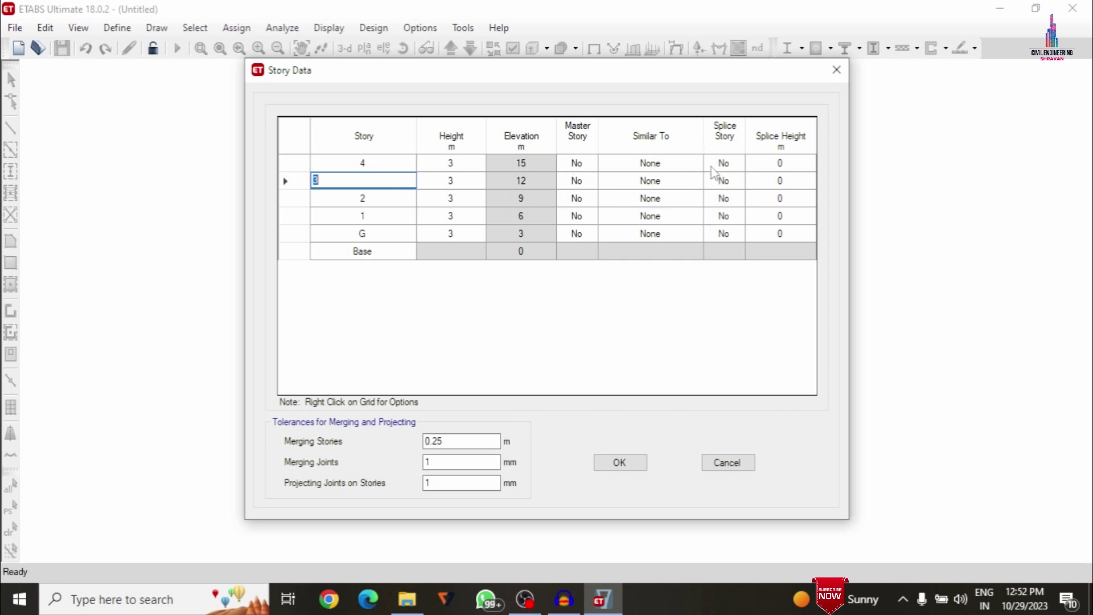
click(619, 462)
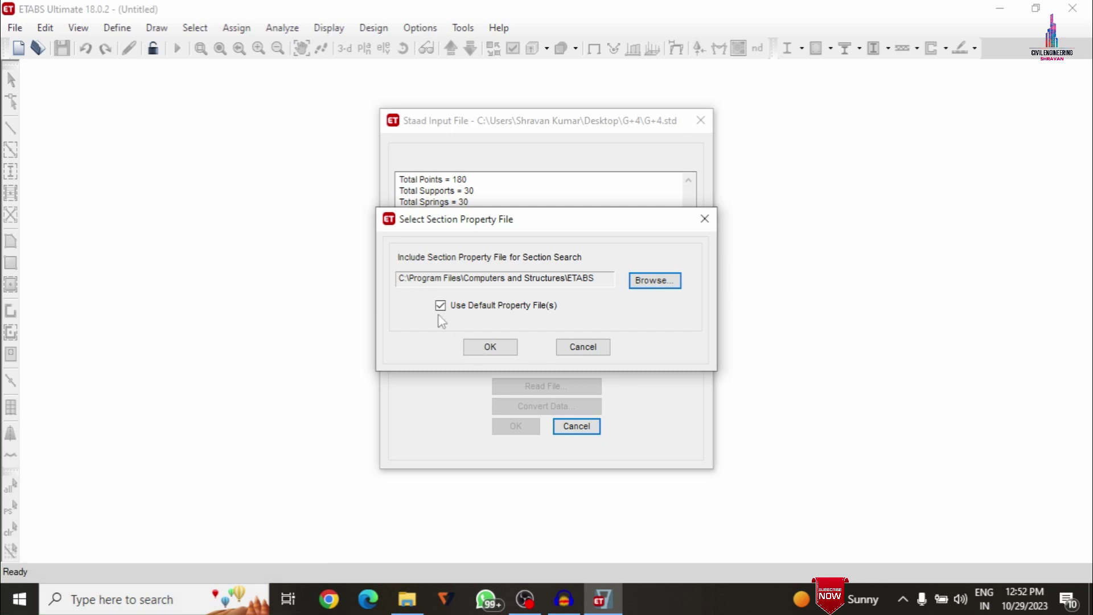
Step: Keep the default section property files, accept the converted STAAD data and dismiss the warning
click(490, 349)
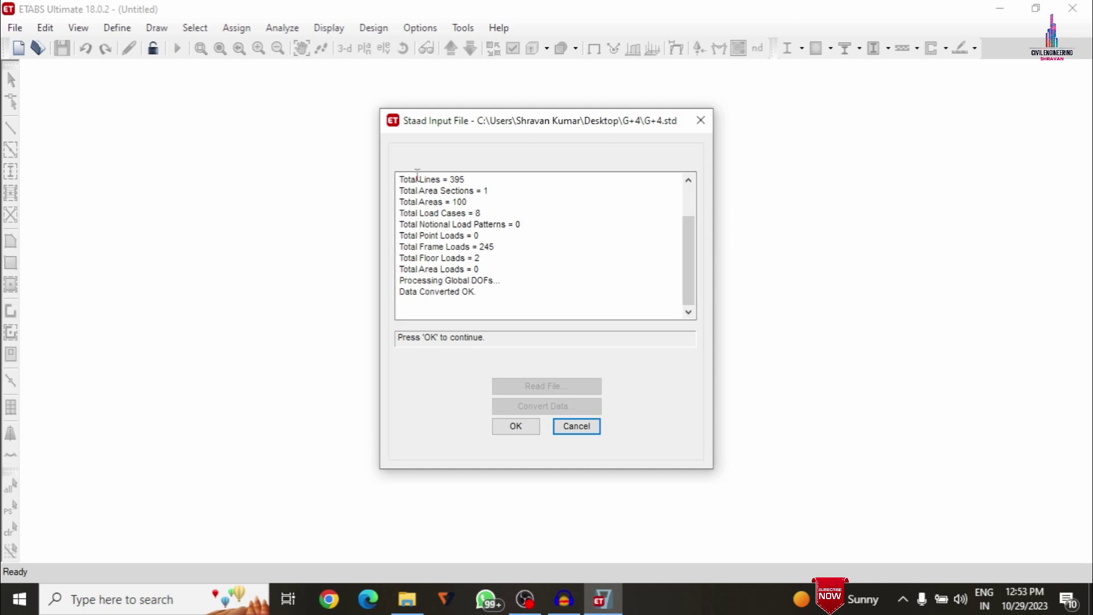
scroll(438, 192, up, 2)
scroll(459, 210, down, 2)
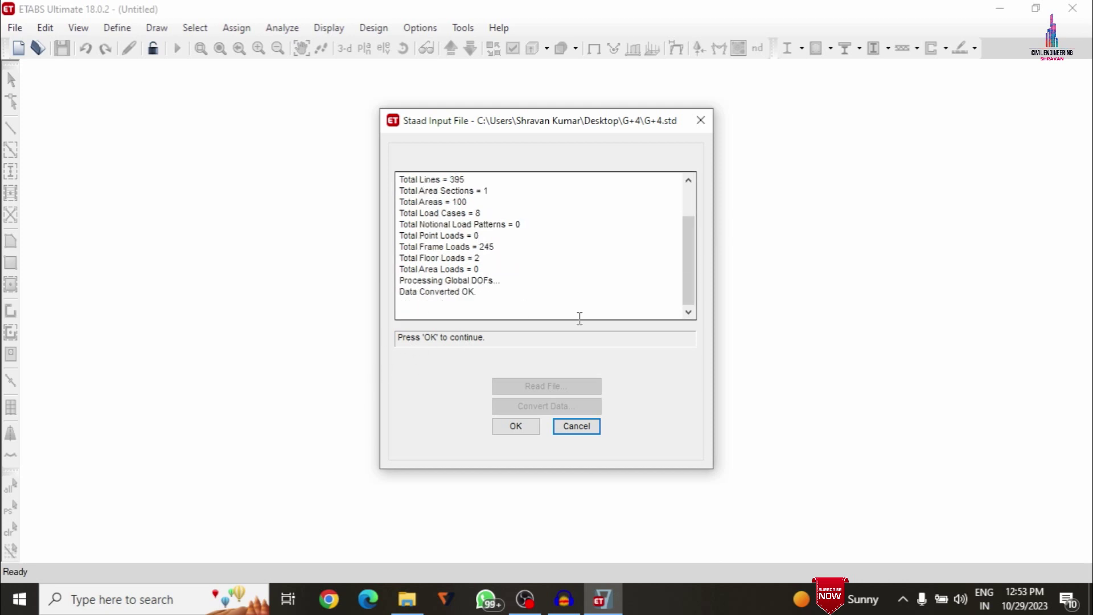
click(516, 425)
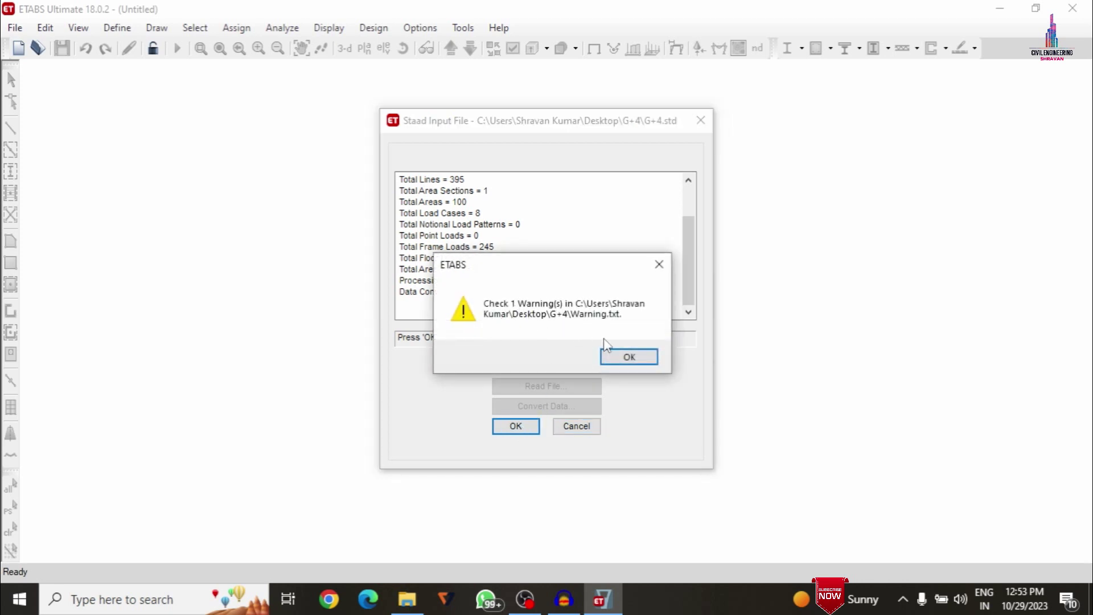
click(615, 354)
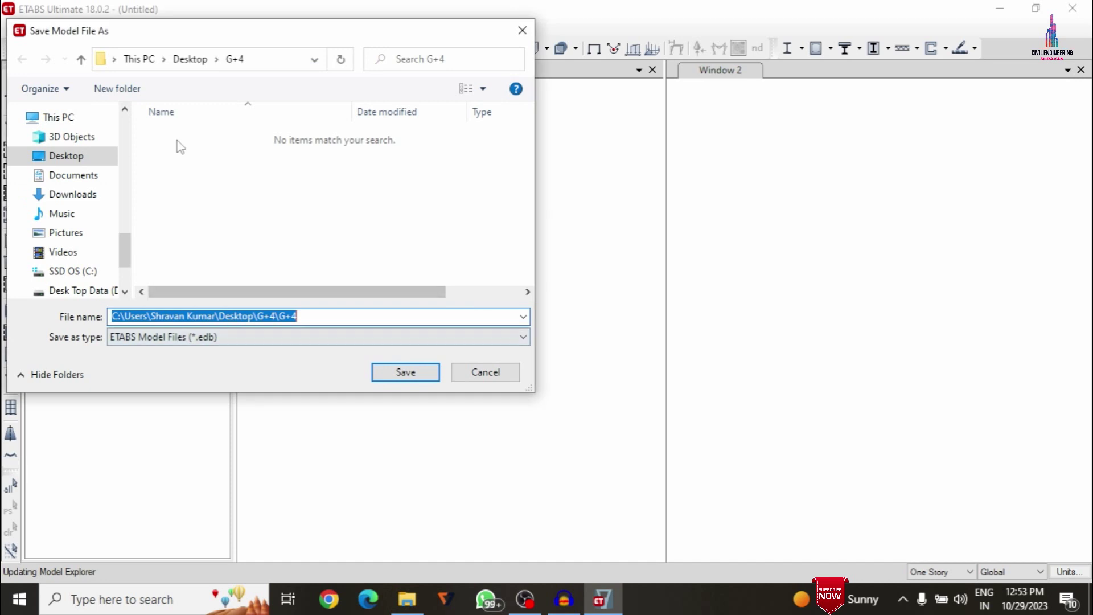
Step: Save the model as G+4 in ETABS .edb format in the G+4 folder
click(308, 317)
double_click(307, 317)
click(307, 317)
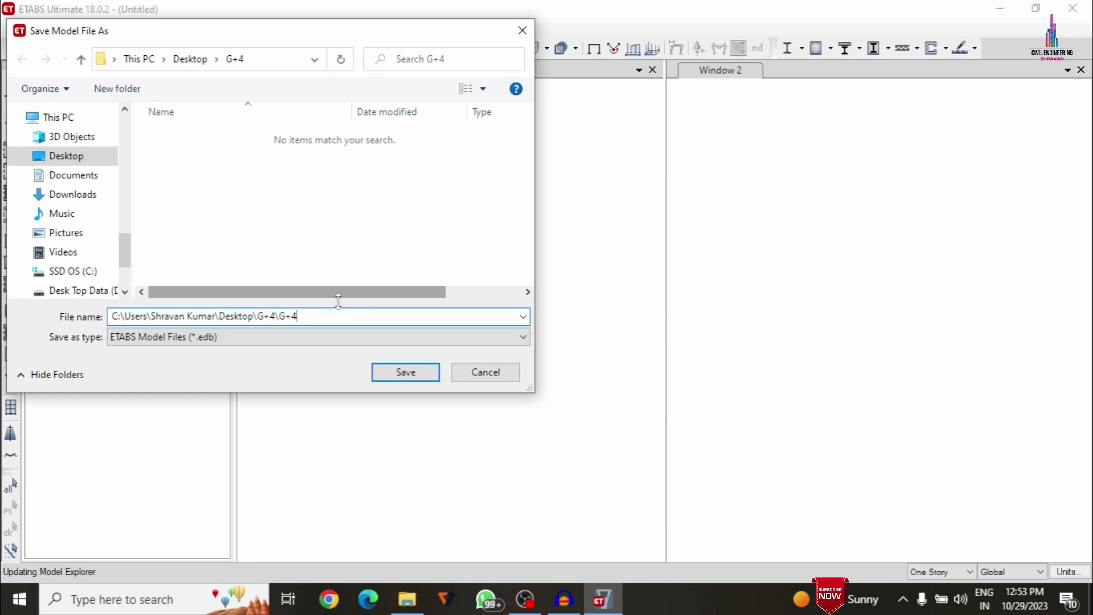
click(402, 372)
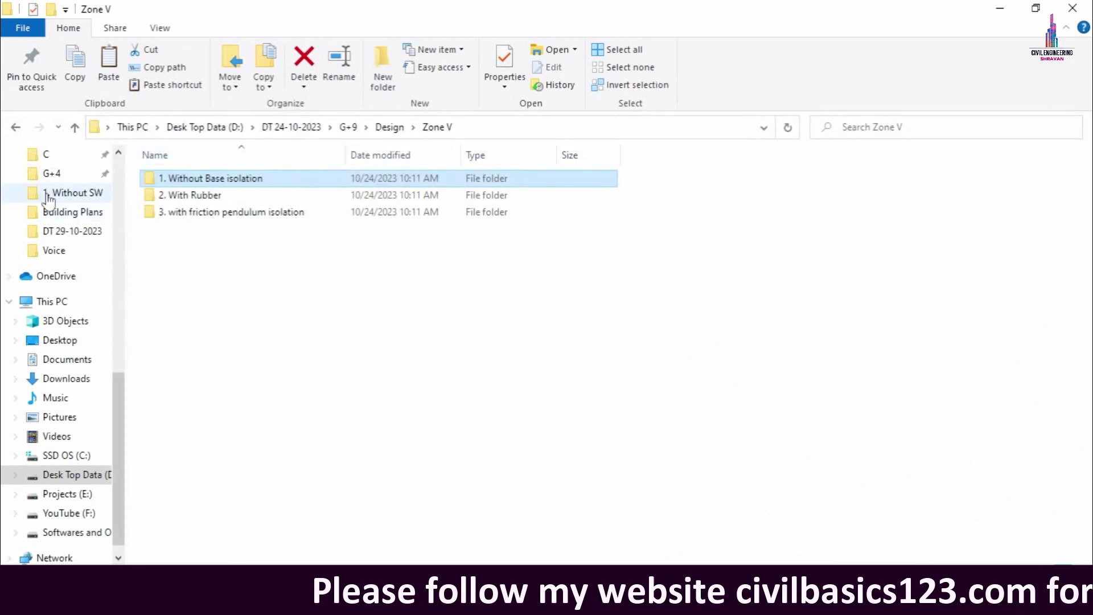
Step: Open the G+4 STAAD Space Frame file from the pinned G+4 project folder
scroll(80, 211, up, 3)
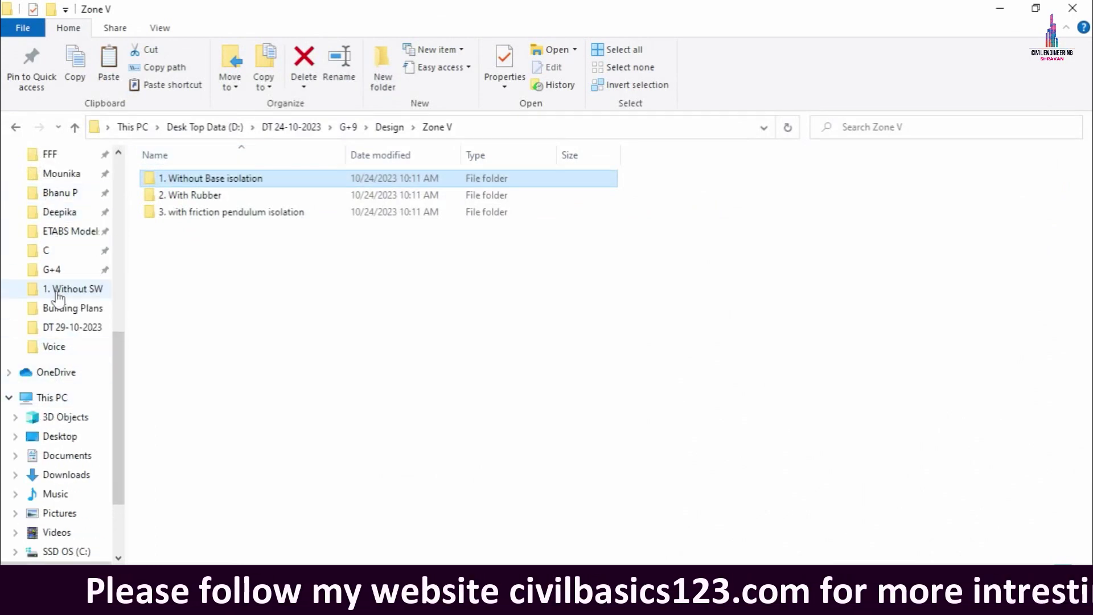
click(51, 269)
scroll(210, 233, down, 1)
double_click(167, 539)
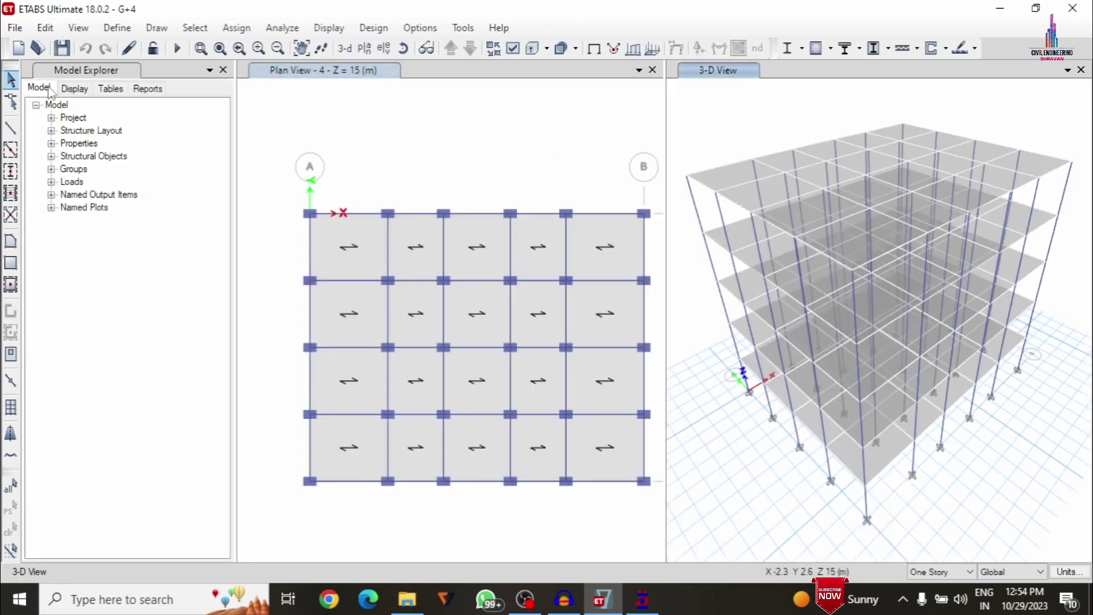
click(116, 27)
click(116, 28)
click(120, 27)
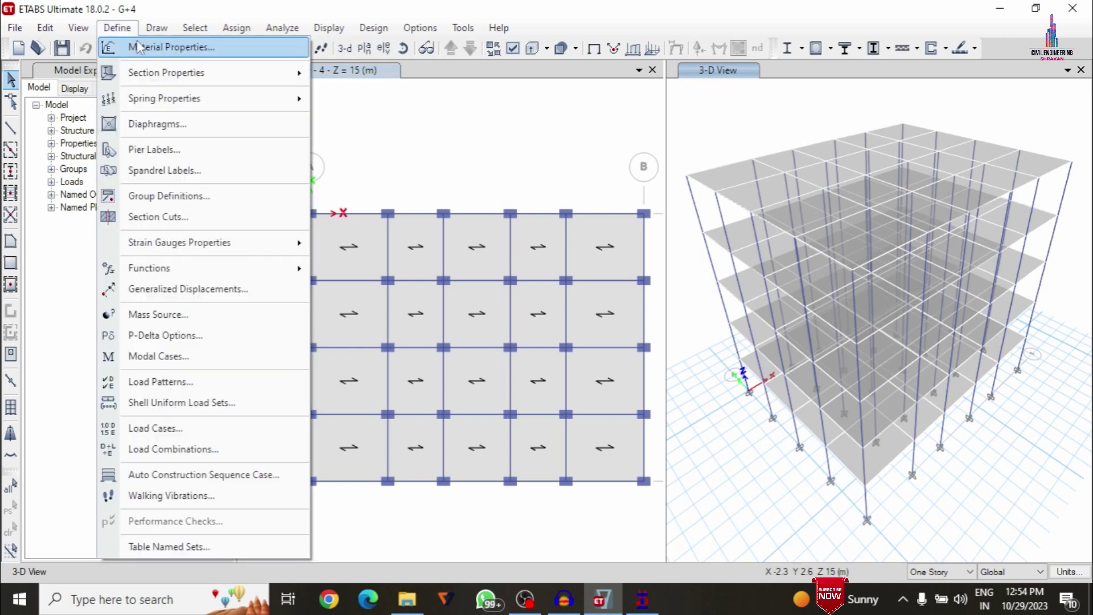
click(137, 46)
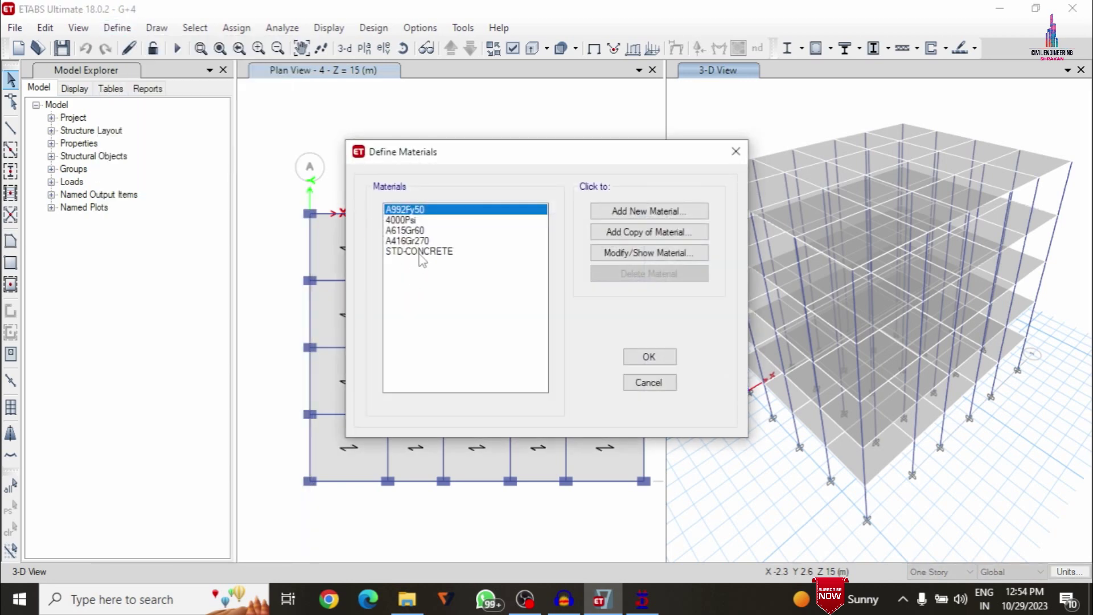
click(420, 252)
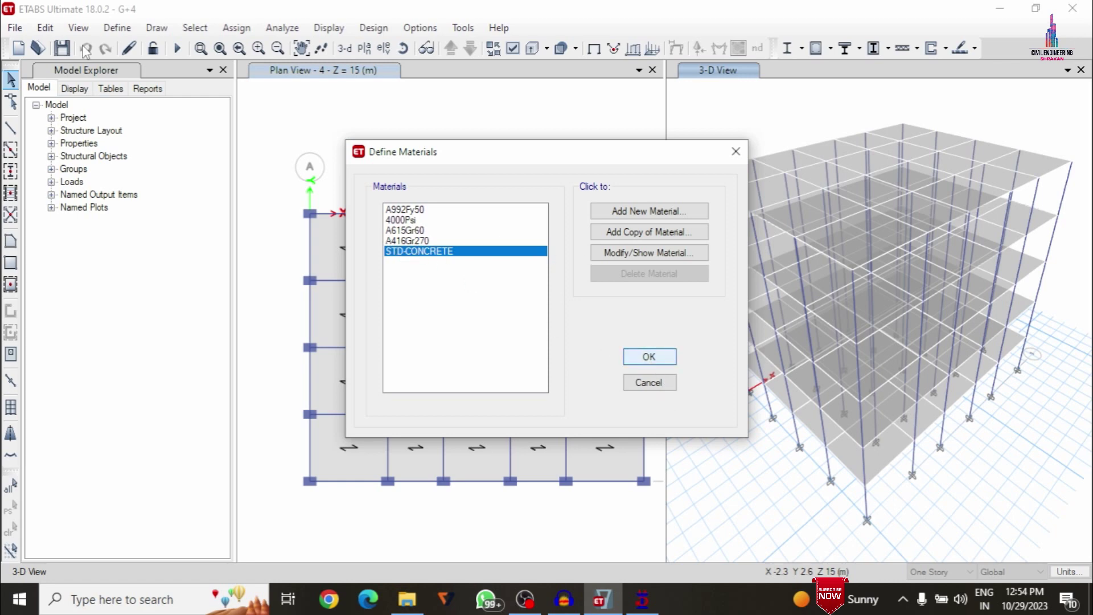
key(Return)
click(117, 27)
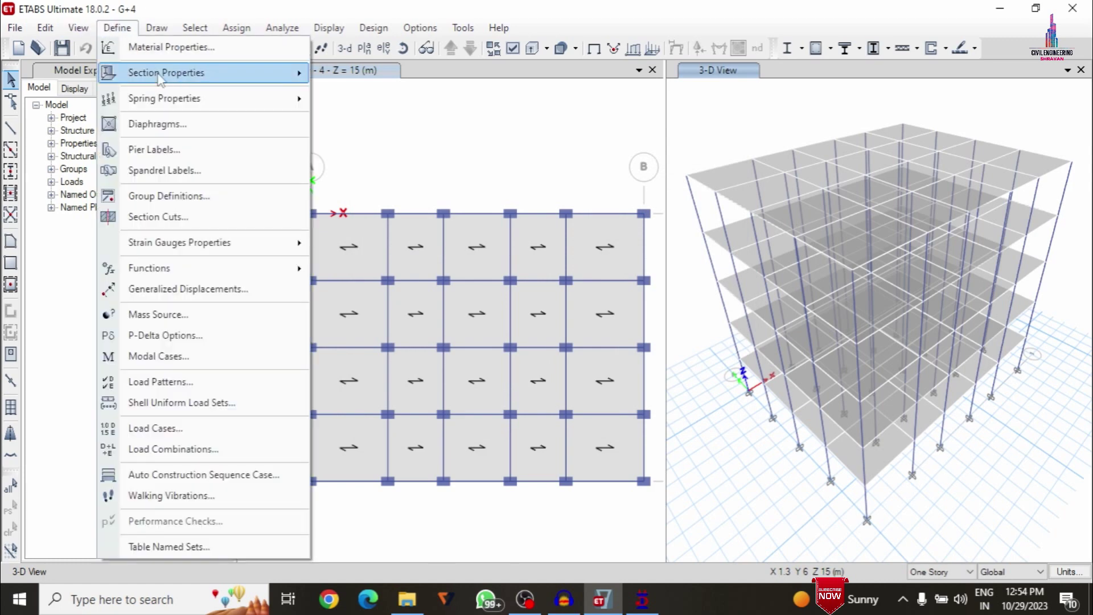
mouse_move(174, 84)
click(376, 74)
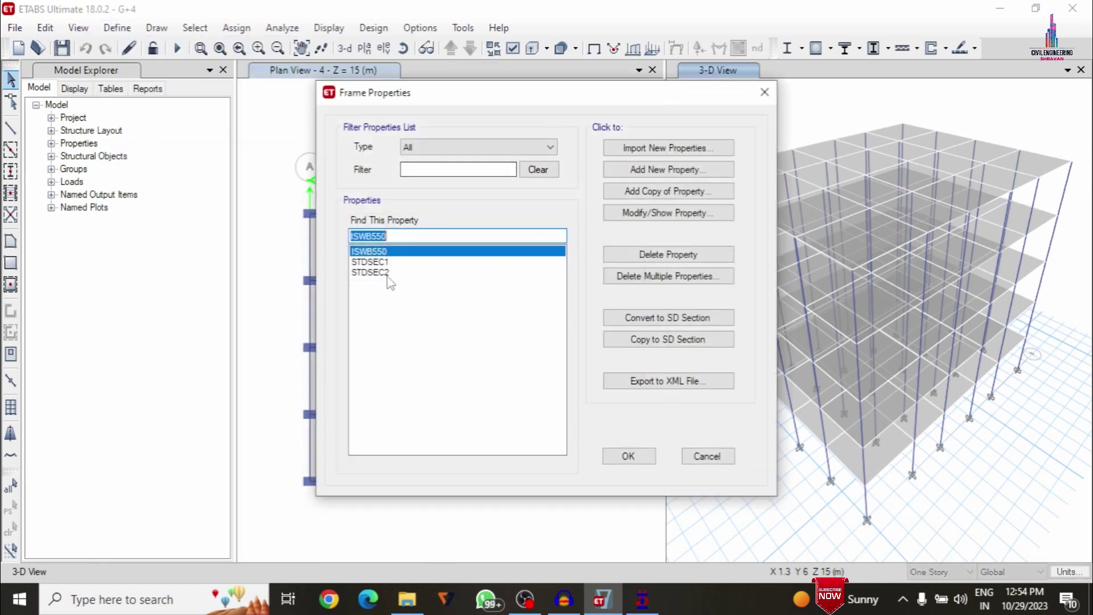
click(381, 262)
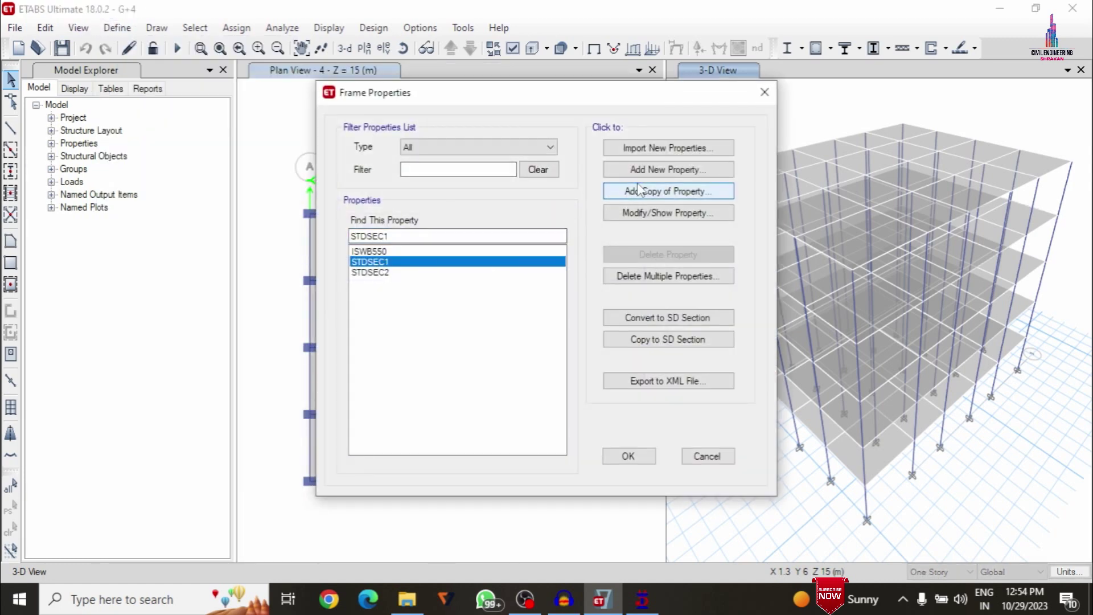
click(663, 213)
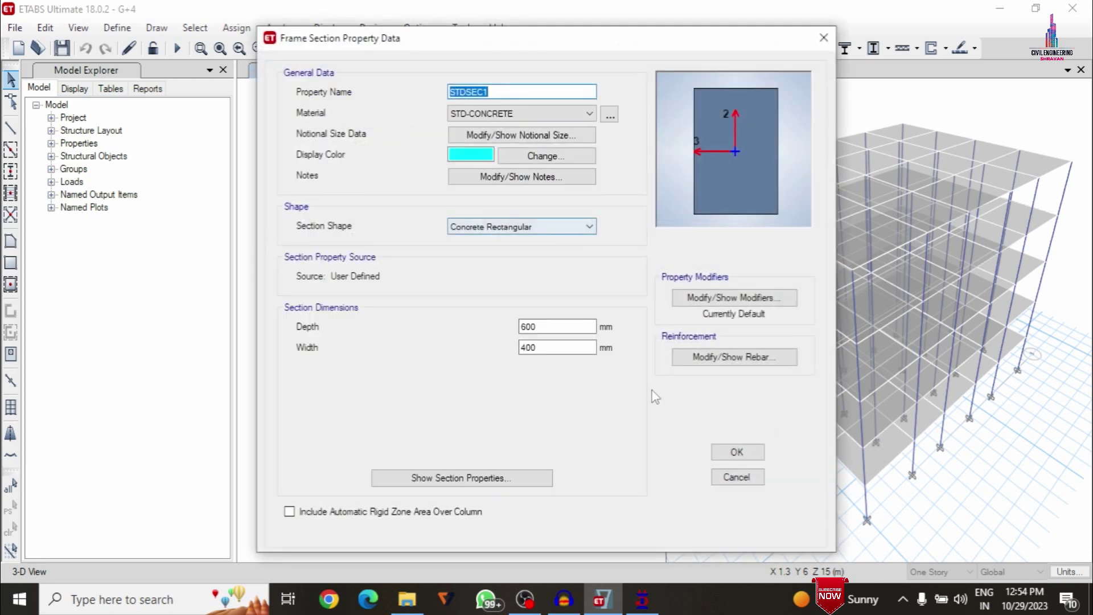
click(735, 453)
click(392, 273)
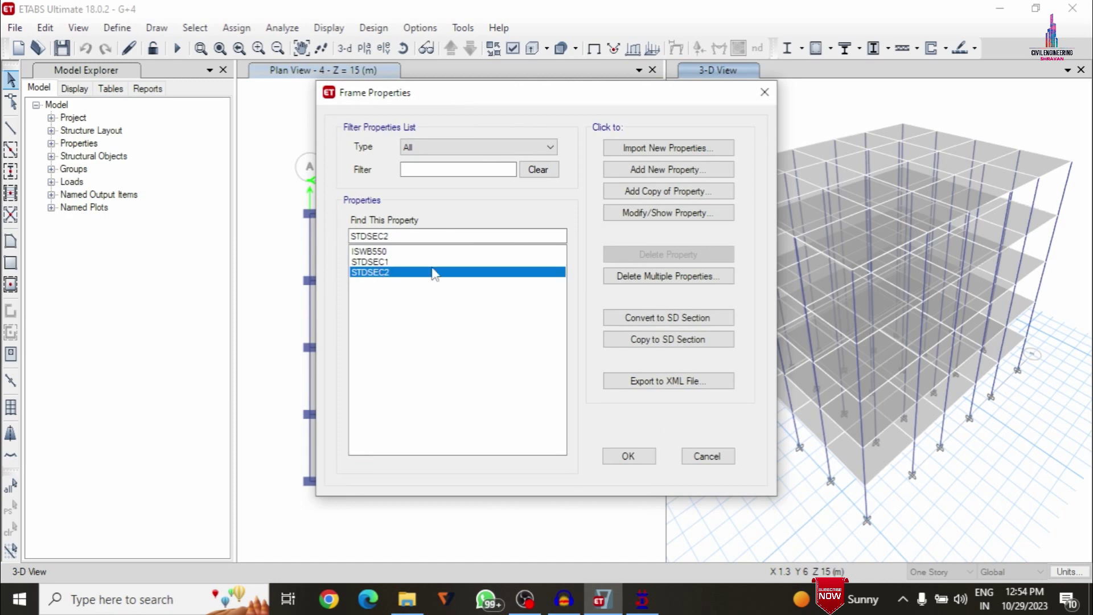
click(630, 212)
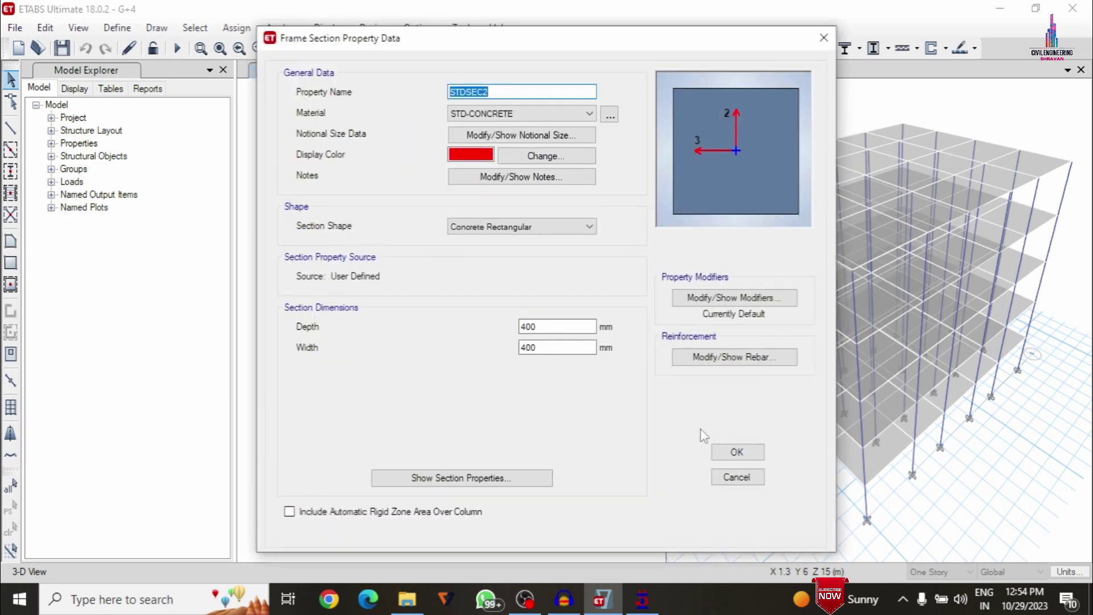
click(736, 478)
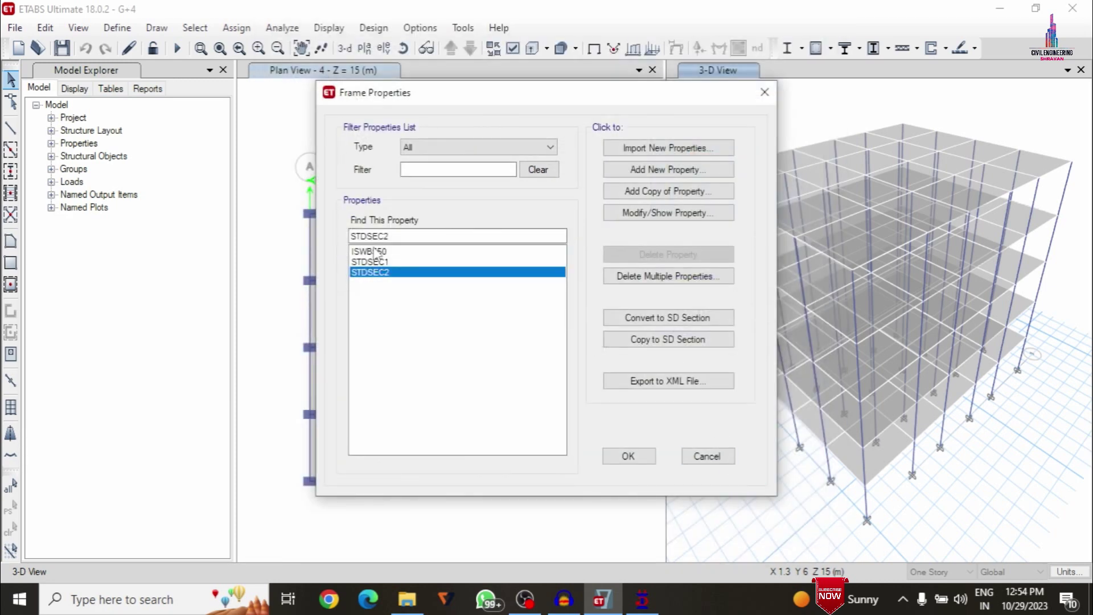
click(687, 459)
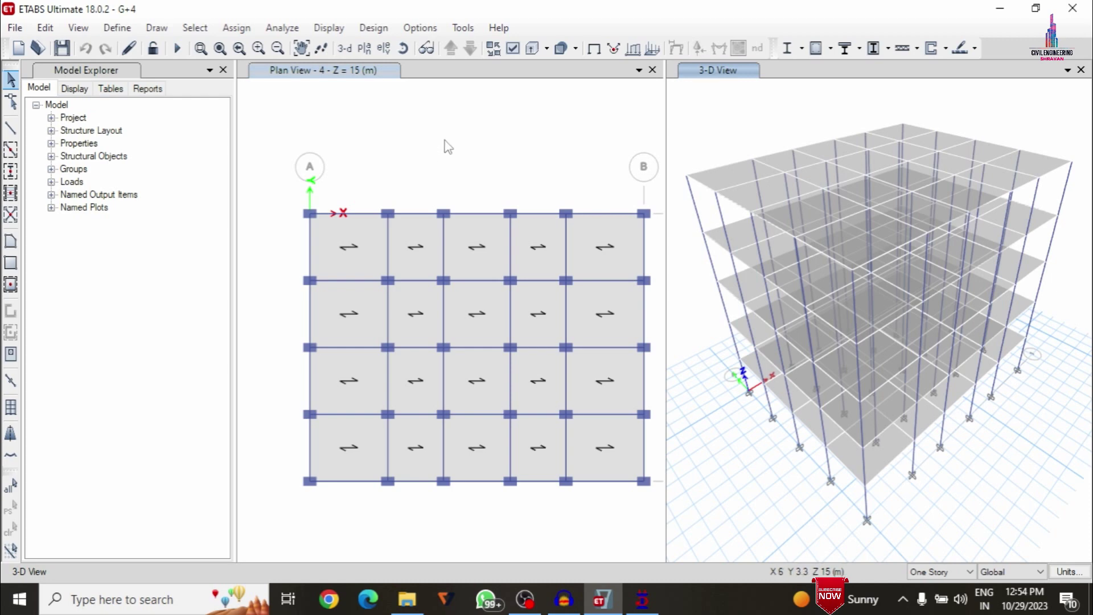
click(15, 27)
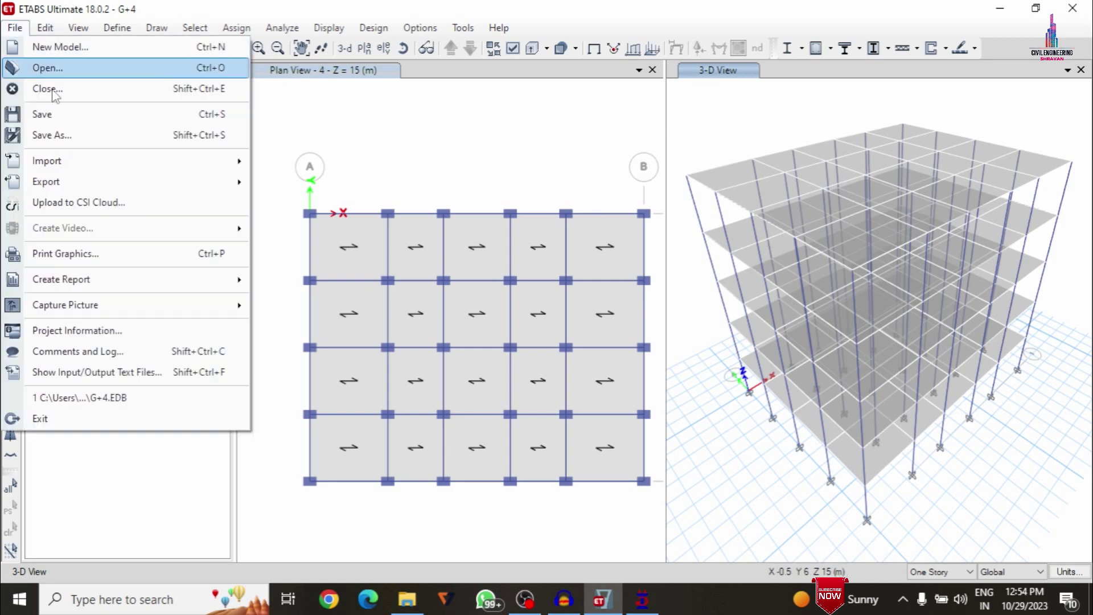
mouse_move(69, 159)
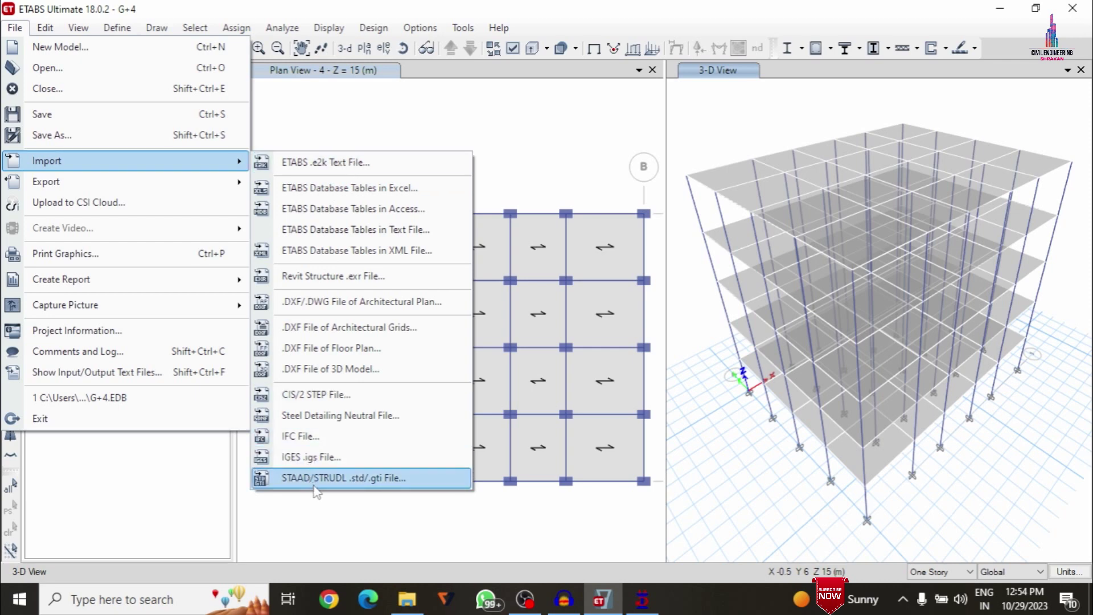
click(531, 153)
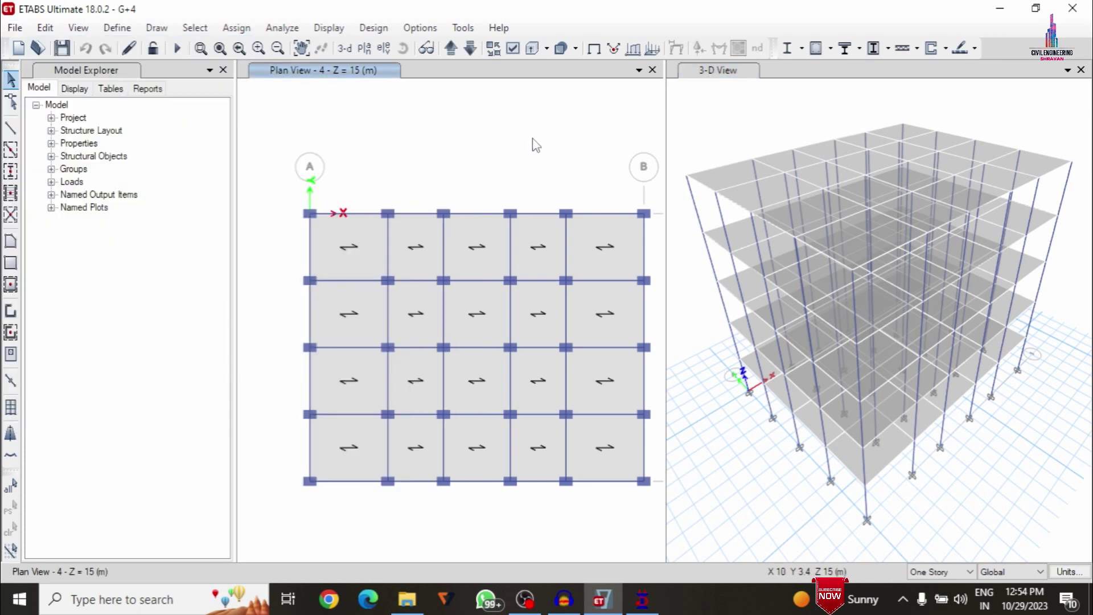